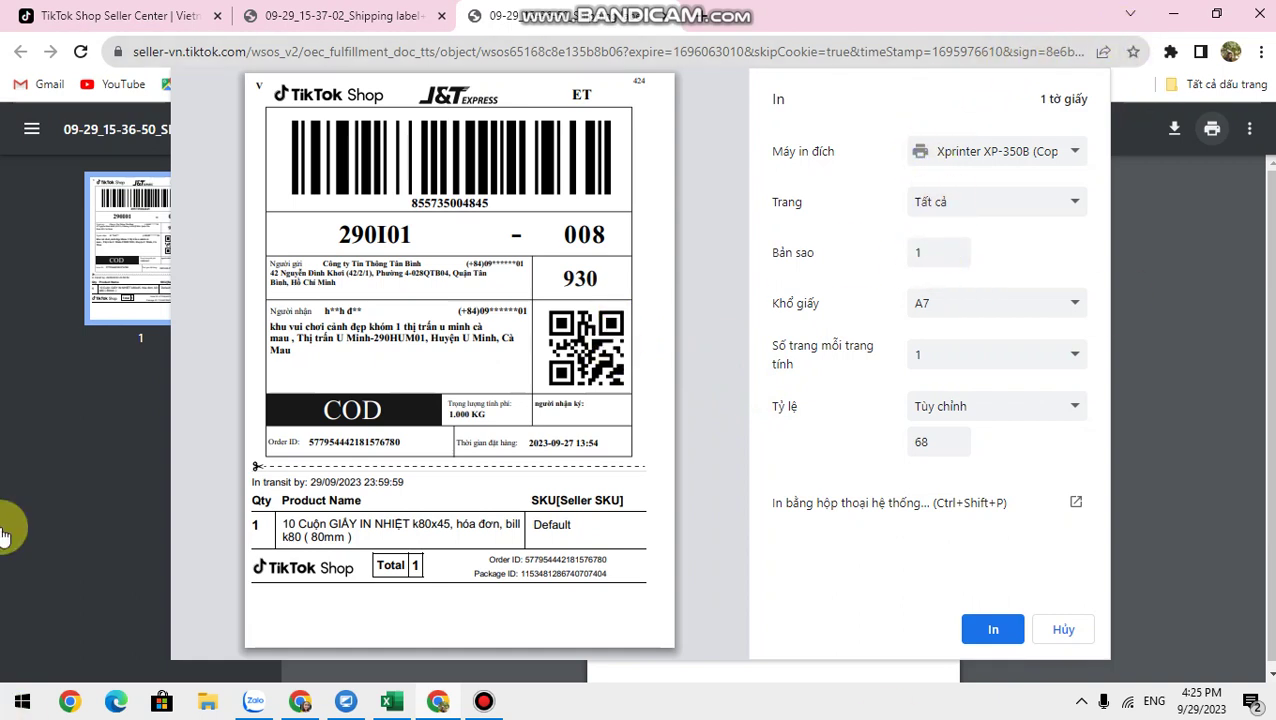
- Launch the Xprinter driver installer from the desktop, accept the license agreement and extract the driver files
click(1174, 15)
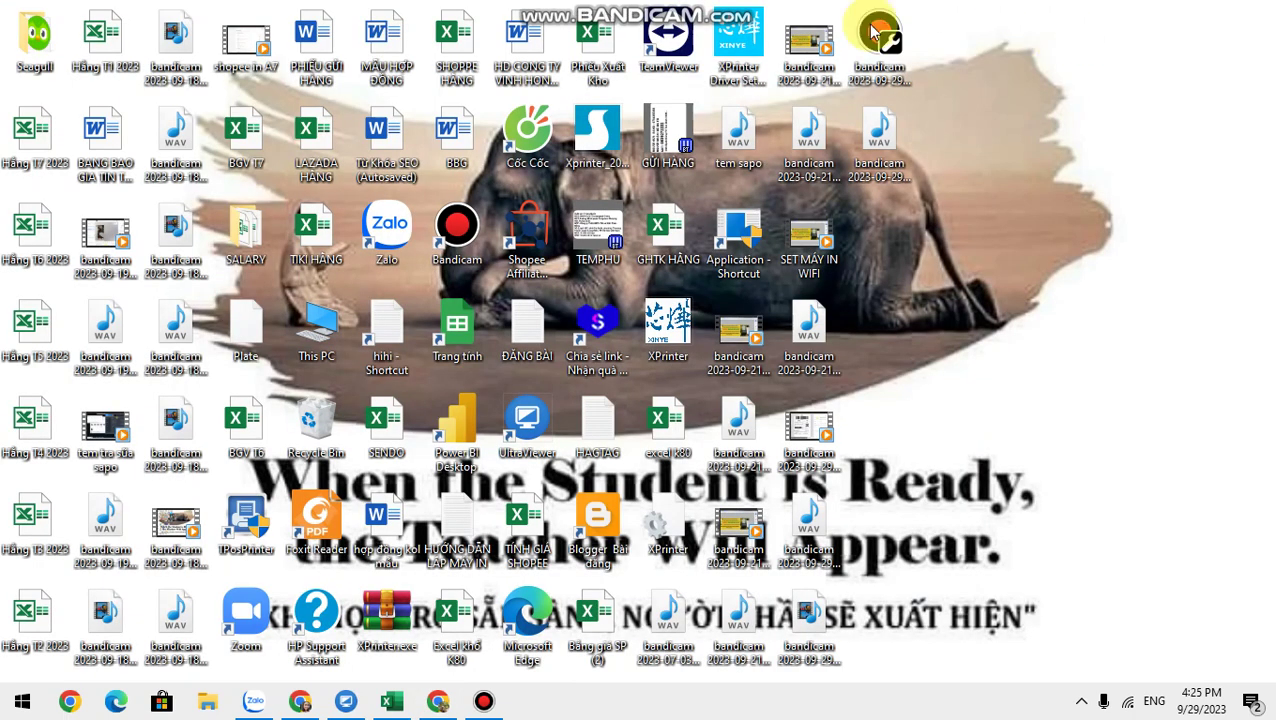
double_click(596, 130)
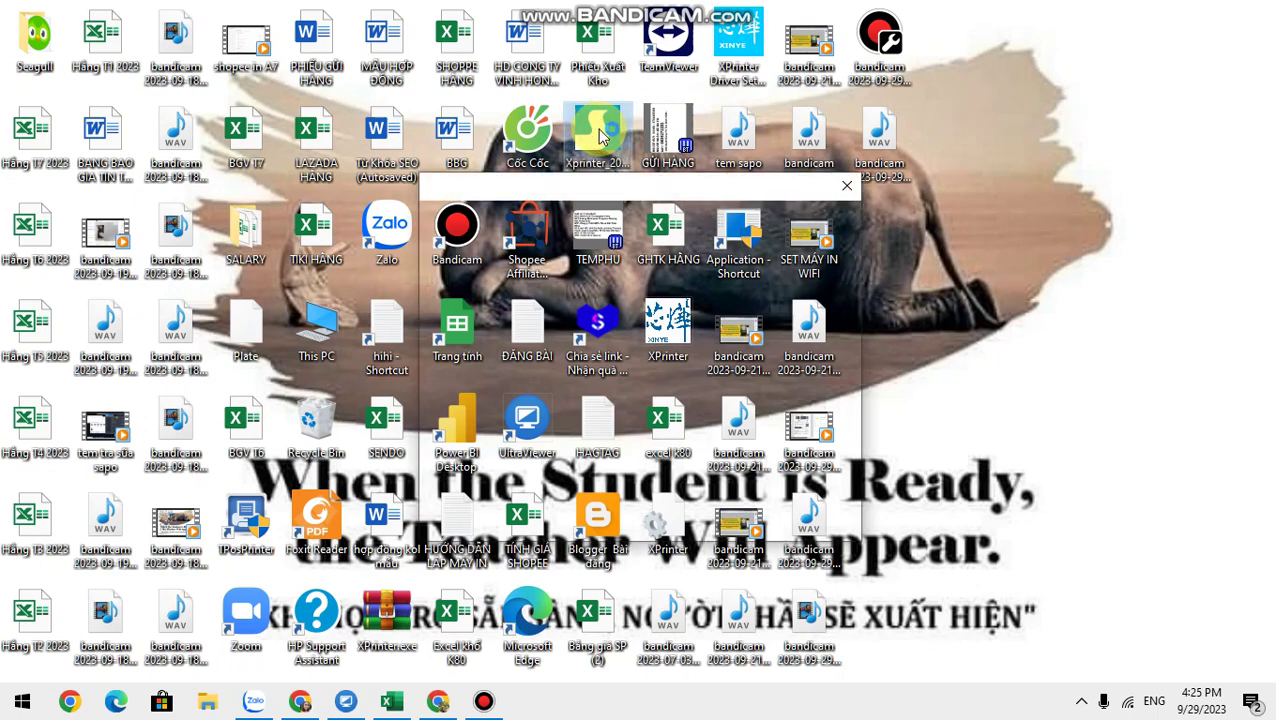
click(522, 461)
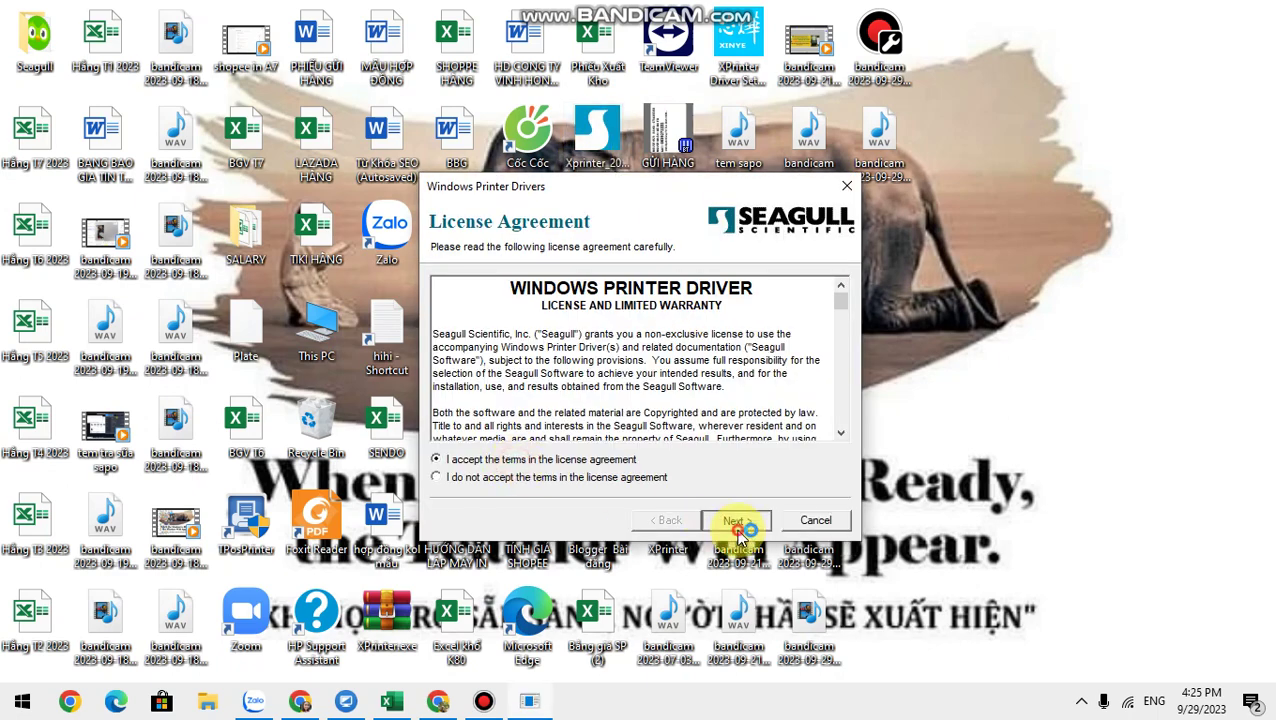
click(740, 524)
click(738, 522)
click(737, 521)
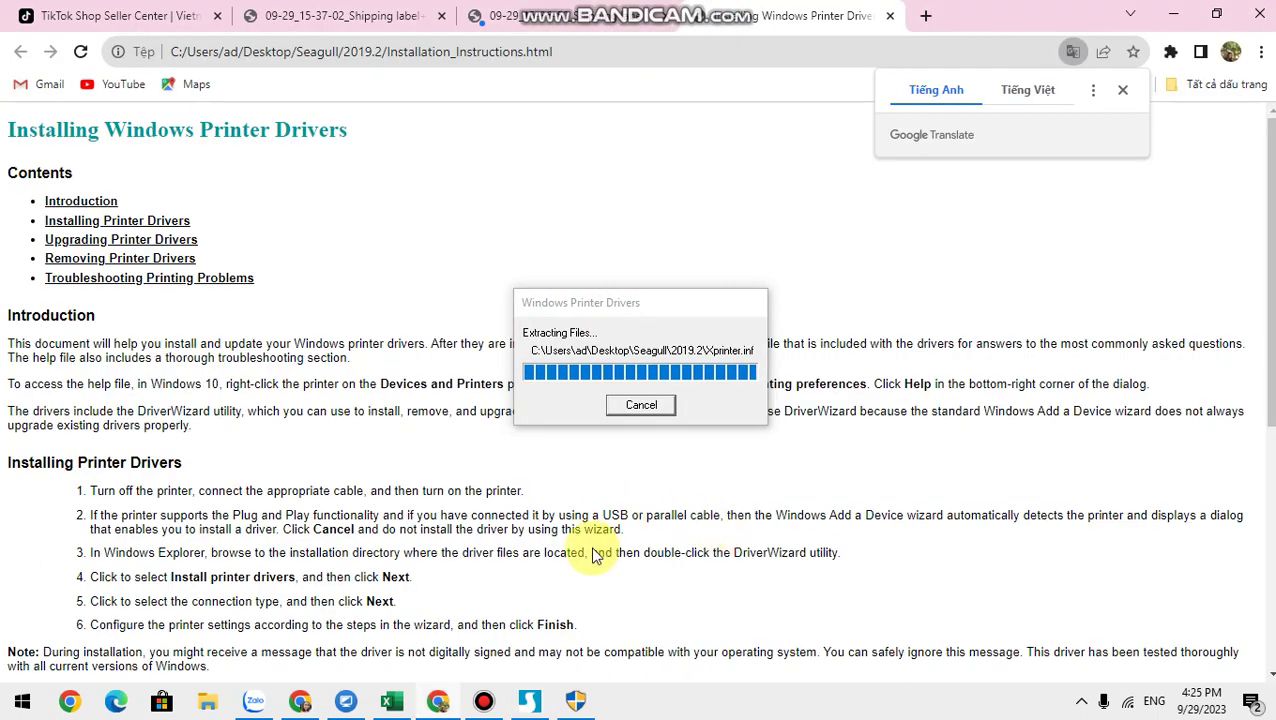
- Allow the Driver Wizard to run and start installing a printer driver with the connection type Other (such as Parallel or Serial)
mouse_move(578, 702)
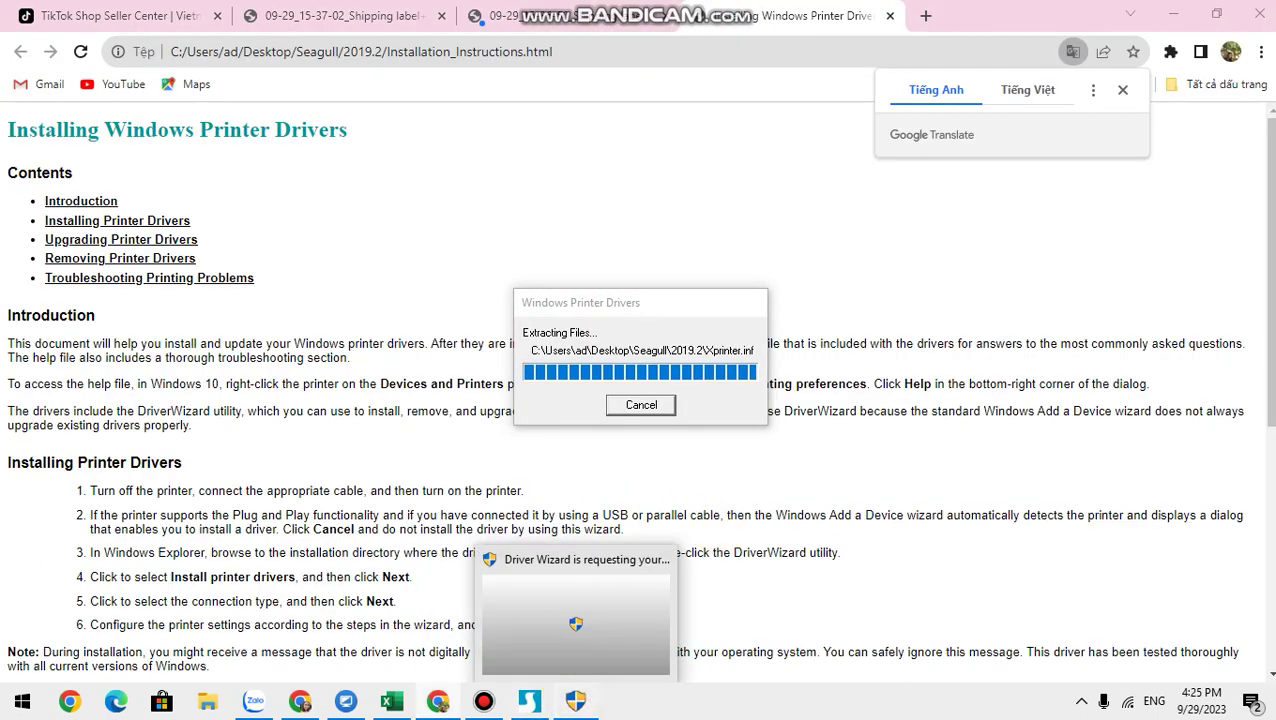
click(584, 470)
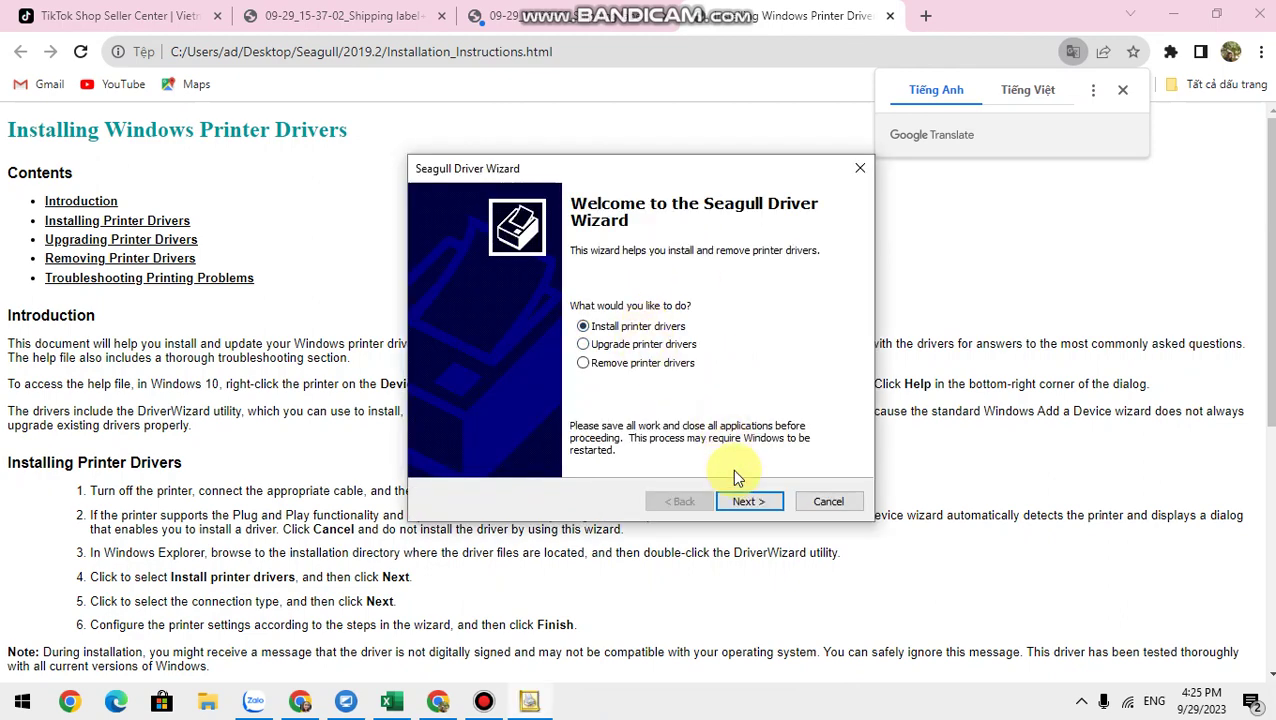
click(747, 500)
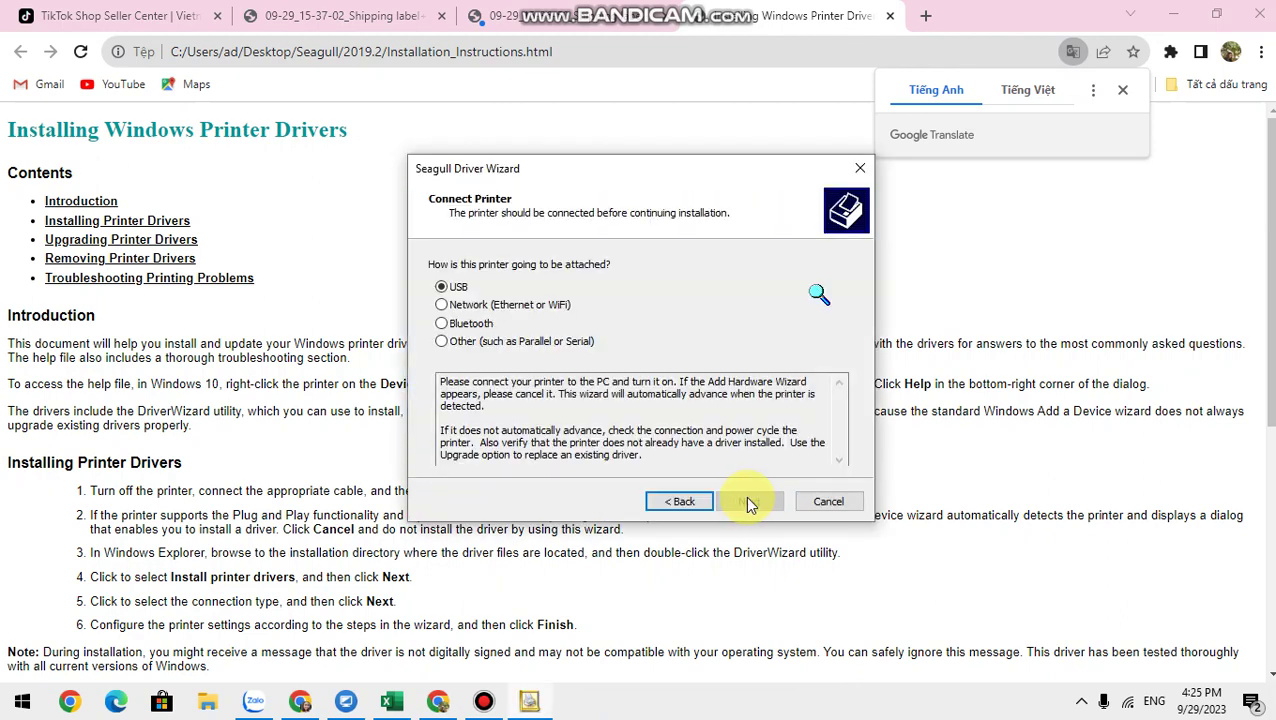
click(474, 344)
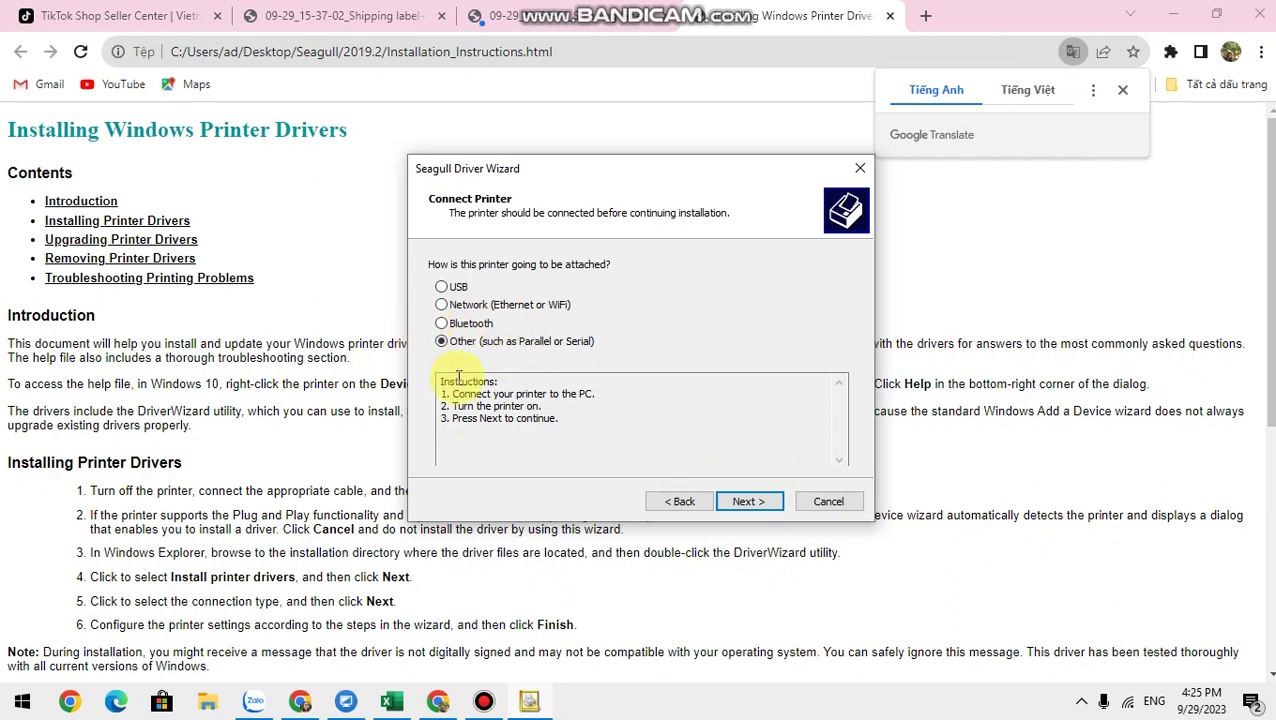
click(749, 503)
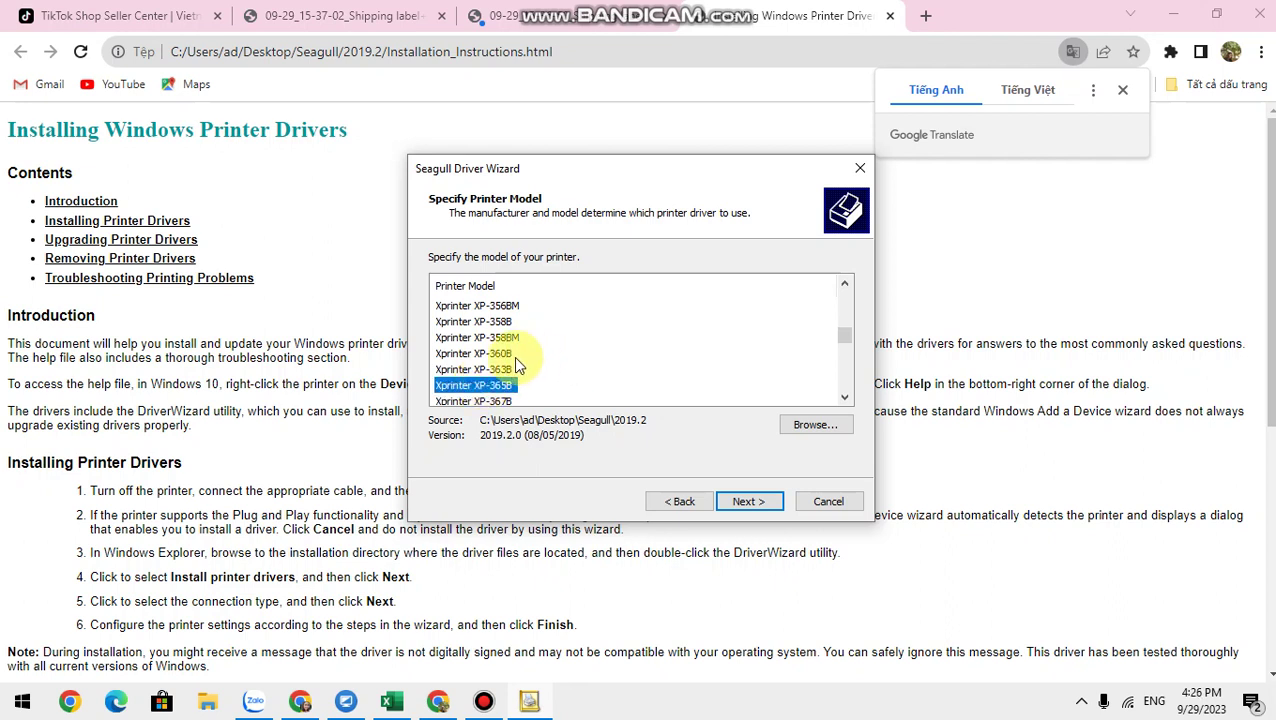
- Choose the printer model Xprinter XP-365B and accept FILE: as its port
scroll(510, 358, up, 1)
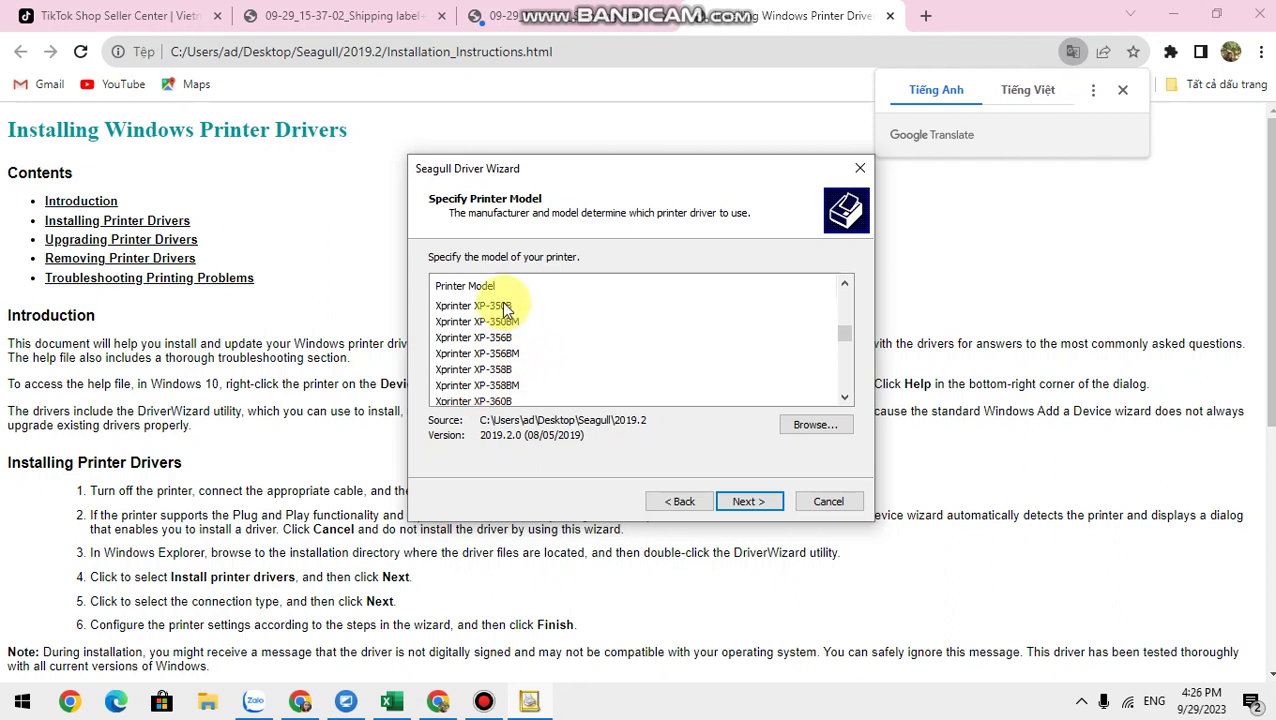
scroll(530, 350, down, 1)
click(500, 385)
scroll(534, 372, down, 1)
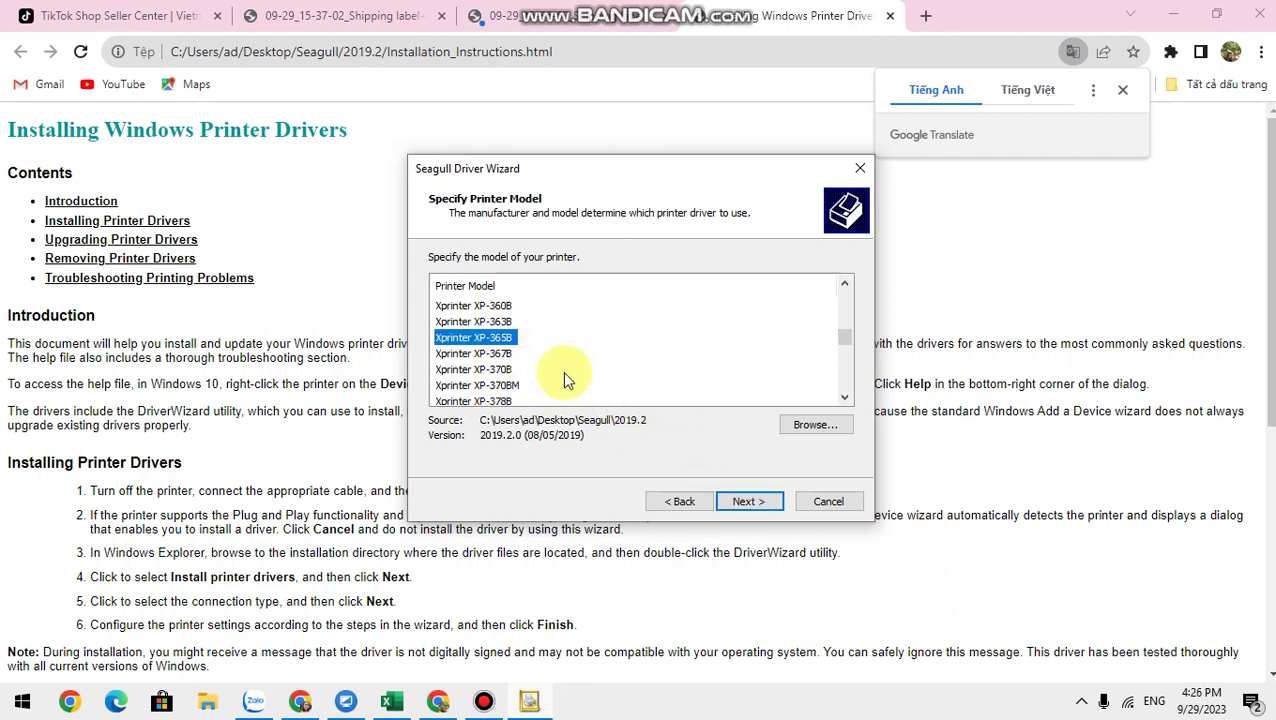
click(749, 503)
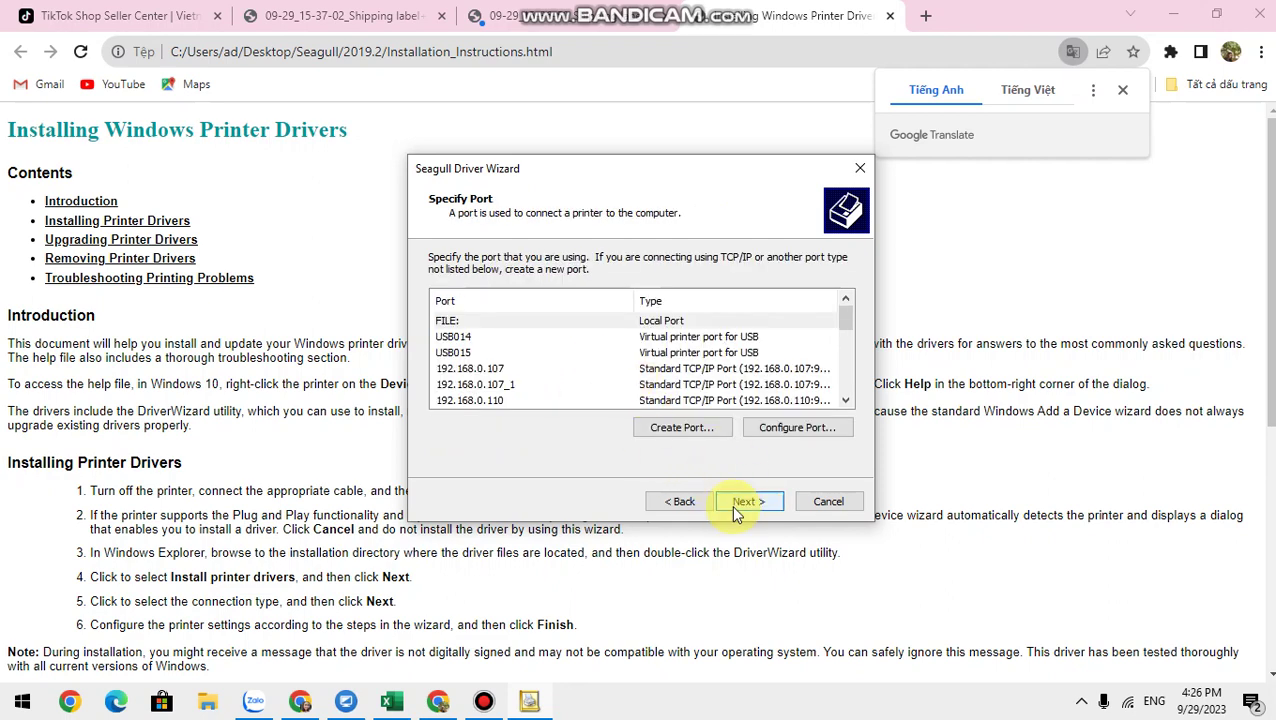
click(733, 504)
- Name the printer "Xprinter XP-365B don hang", leave it unshared and complete the driver installation
click(618, 281)
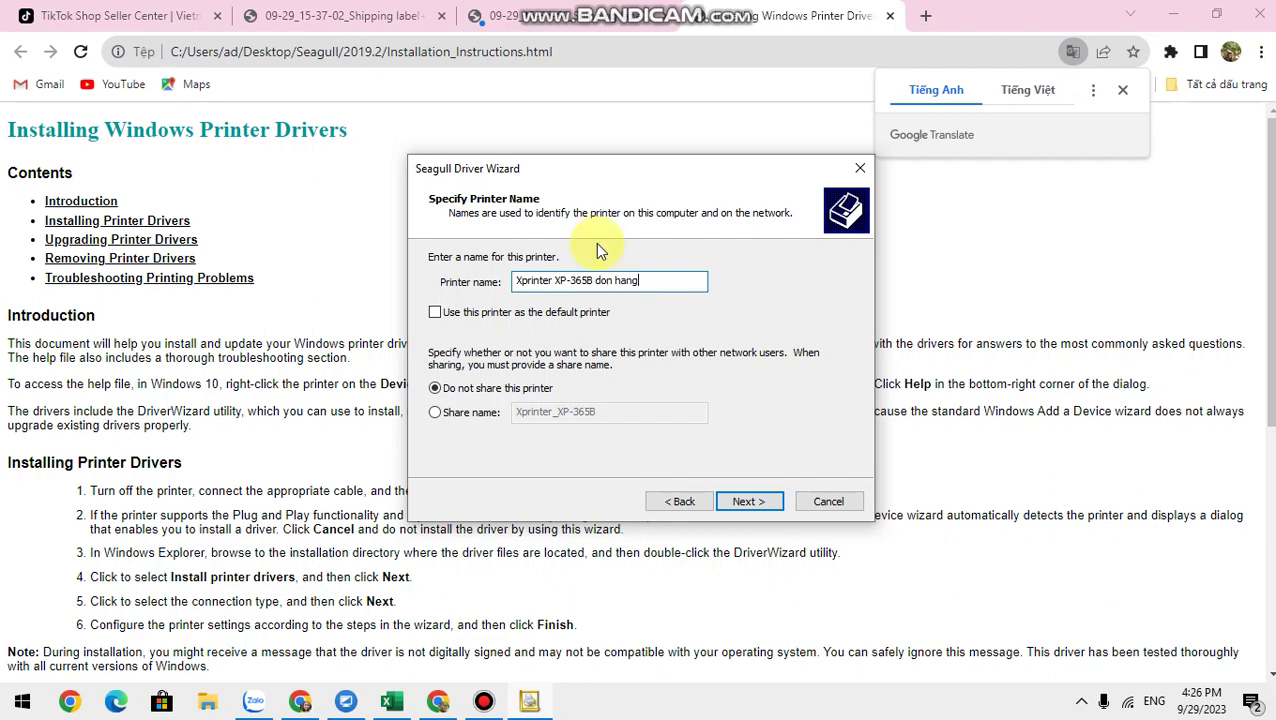
click(757, 503)
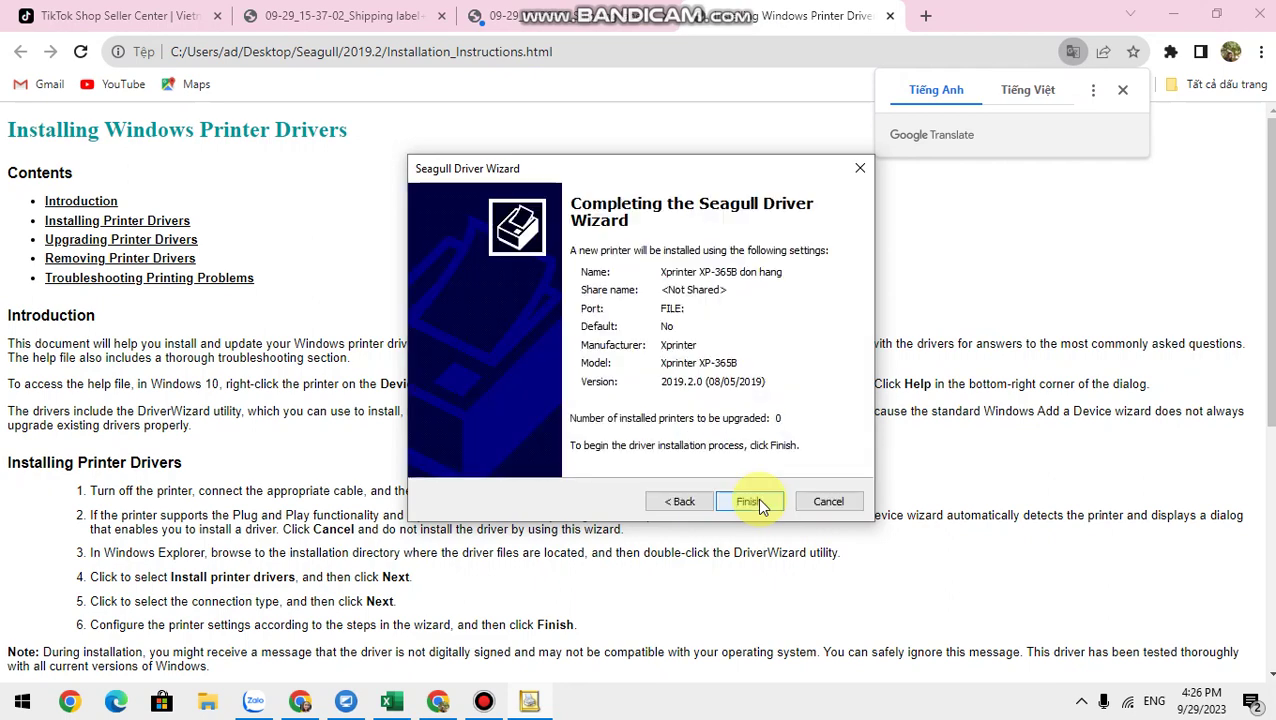
click(757, 500)
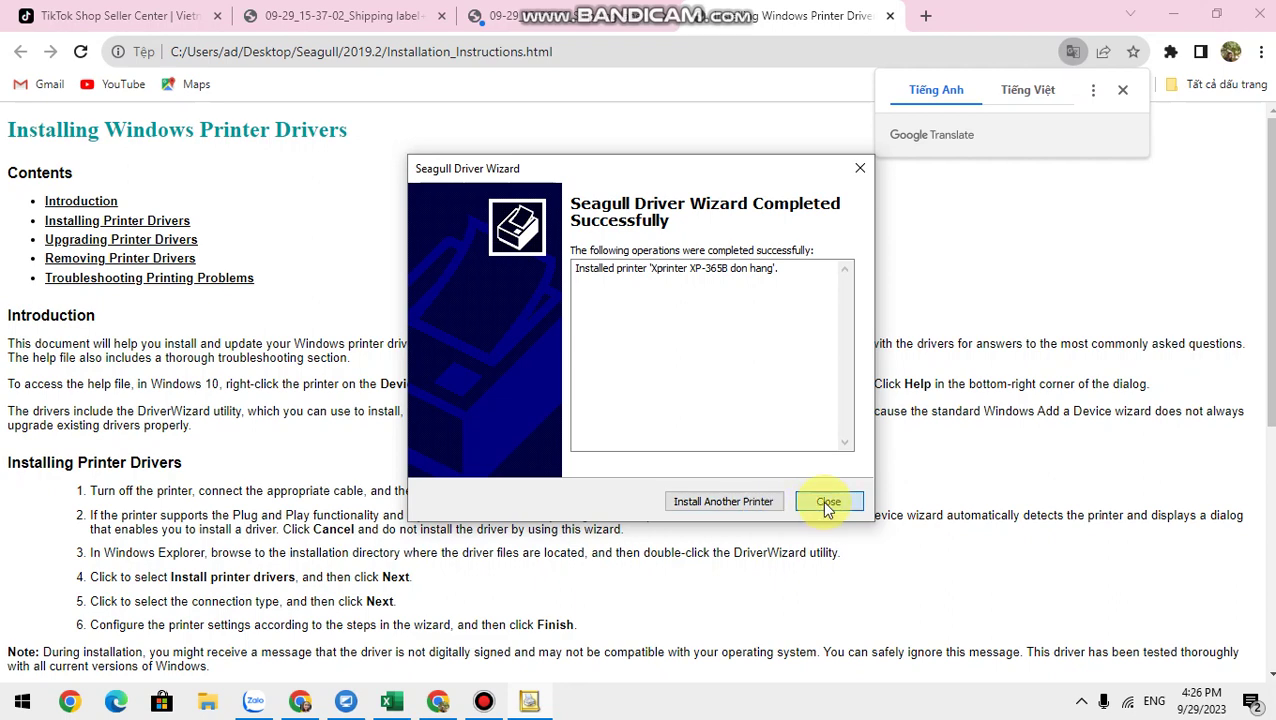
click(828, 505)
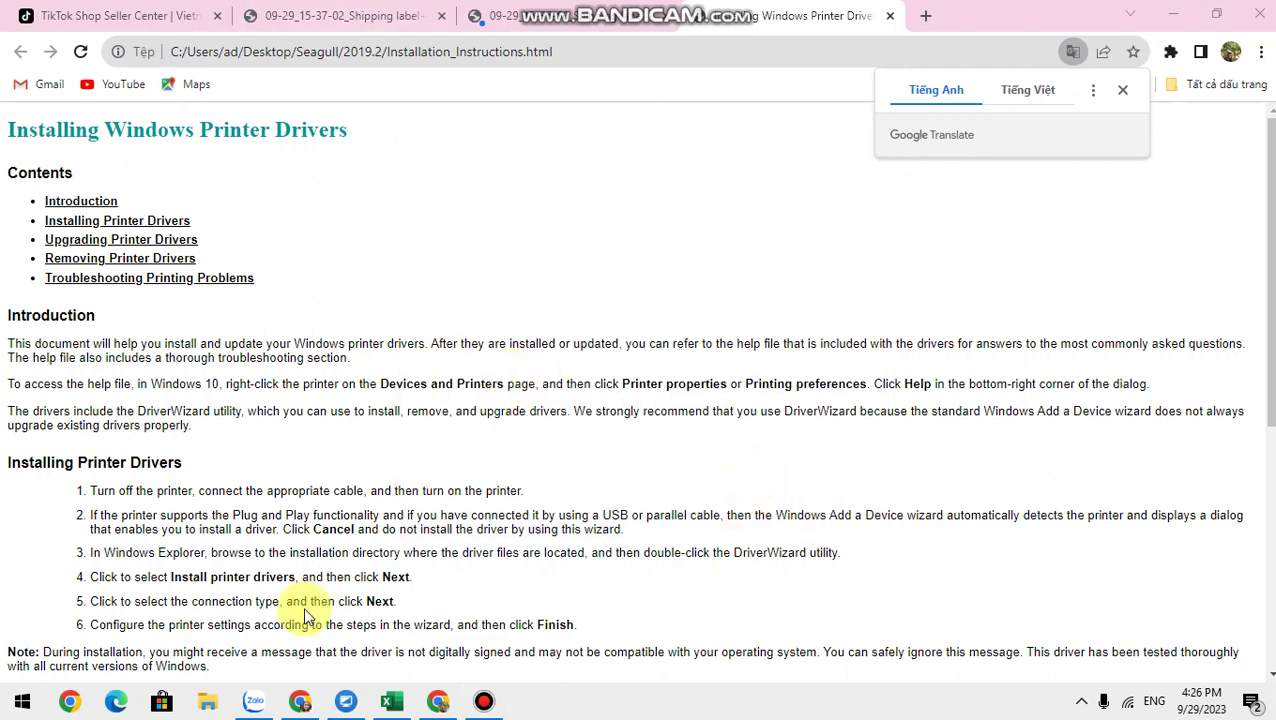
- Open Control Panel in Category view and go to its list of devices and printers
click(20, 706)
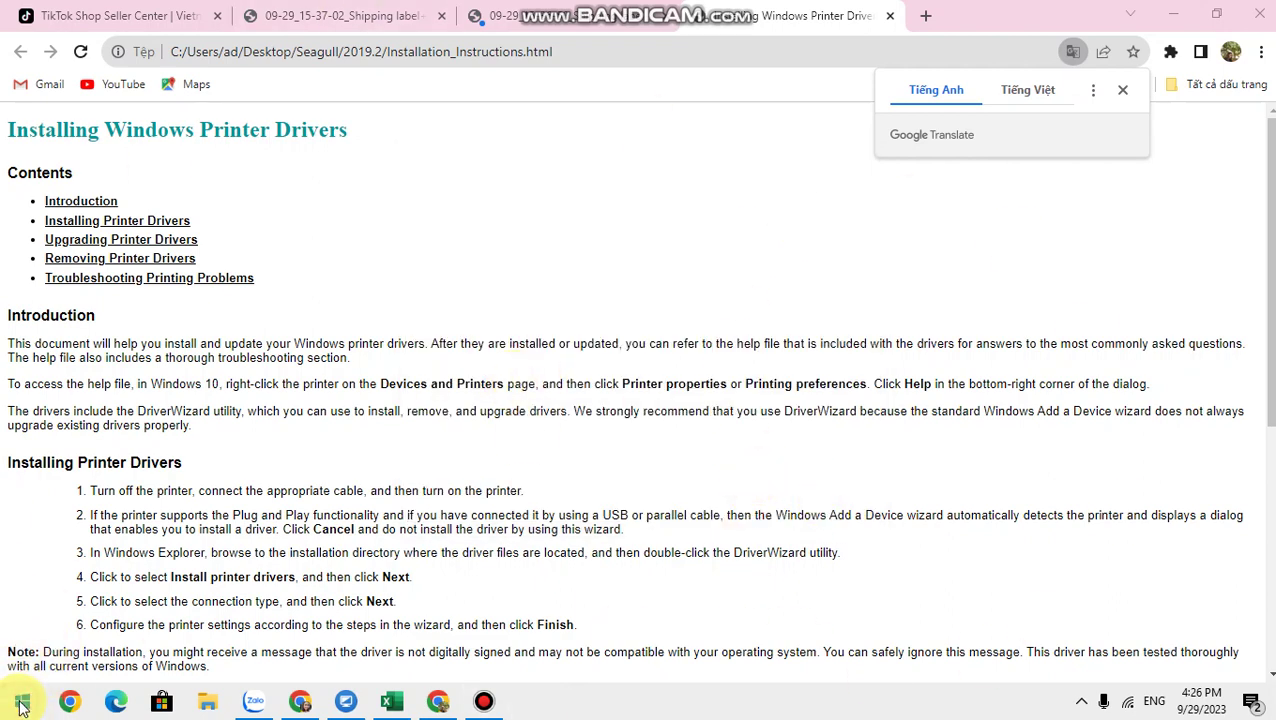
text(con)
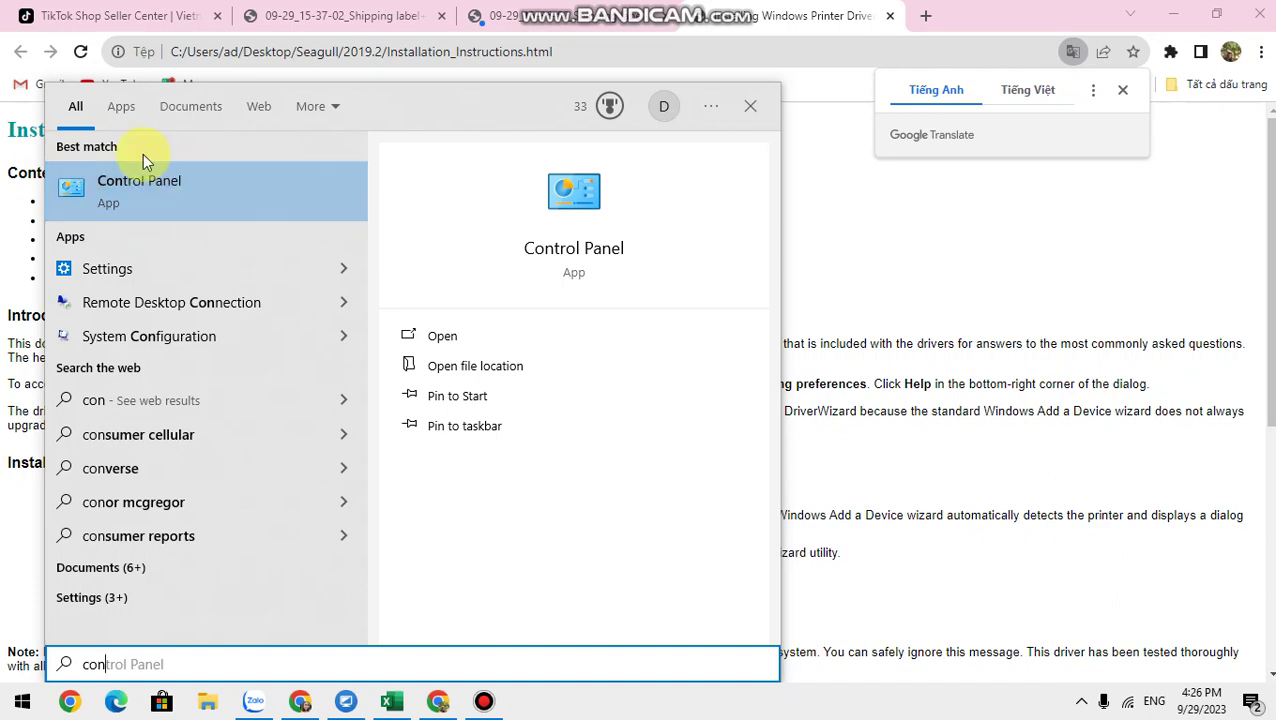
click(214, 199)
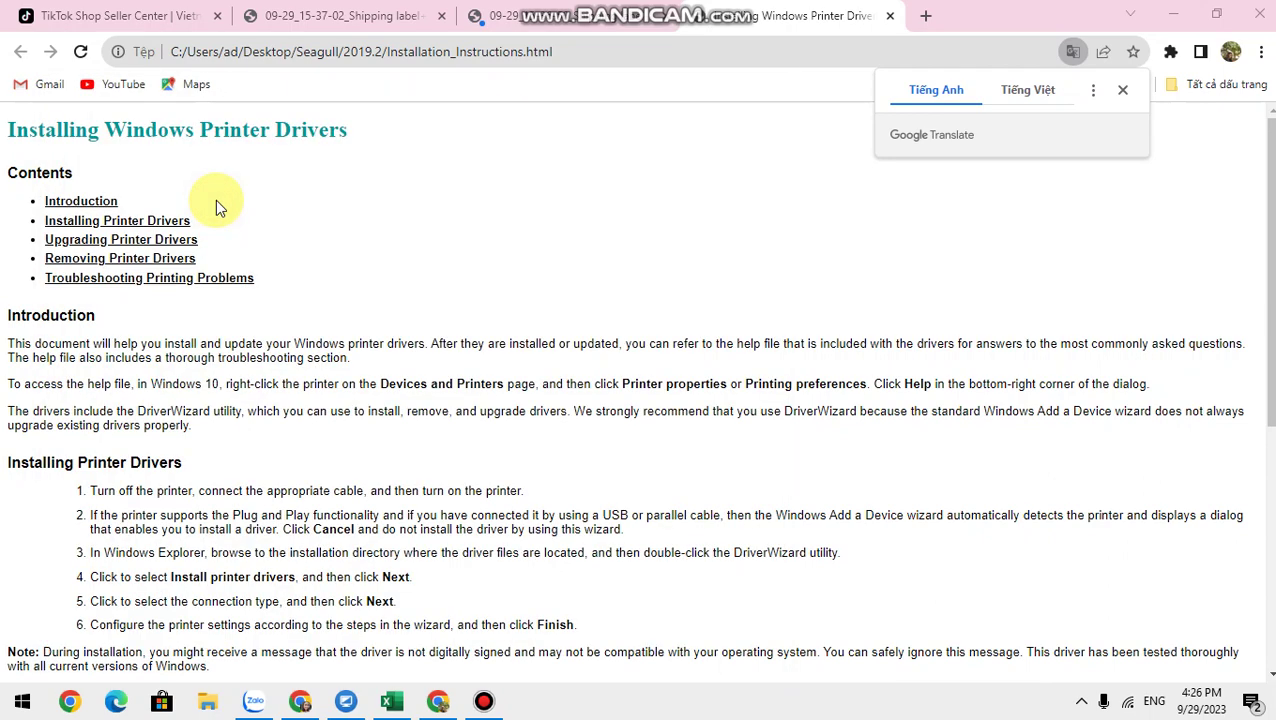
click(925, 128)
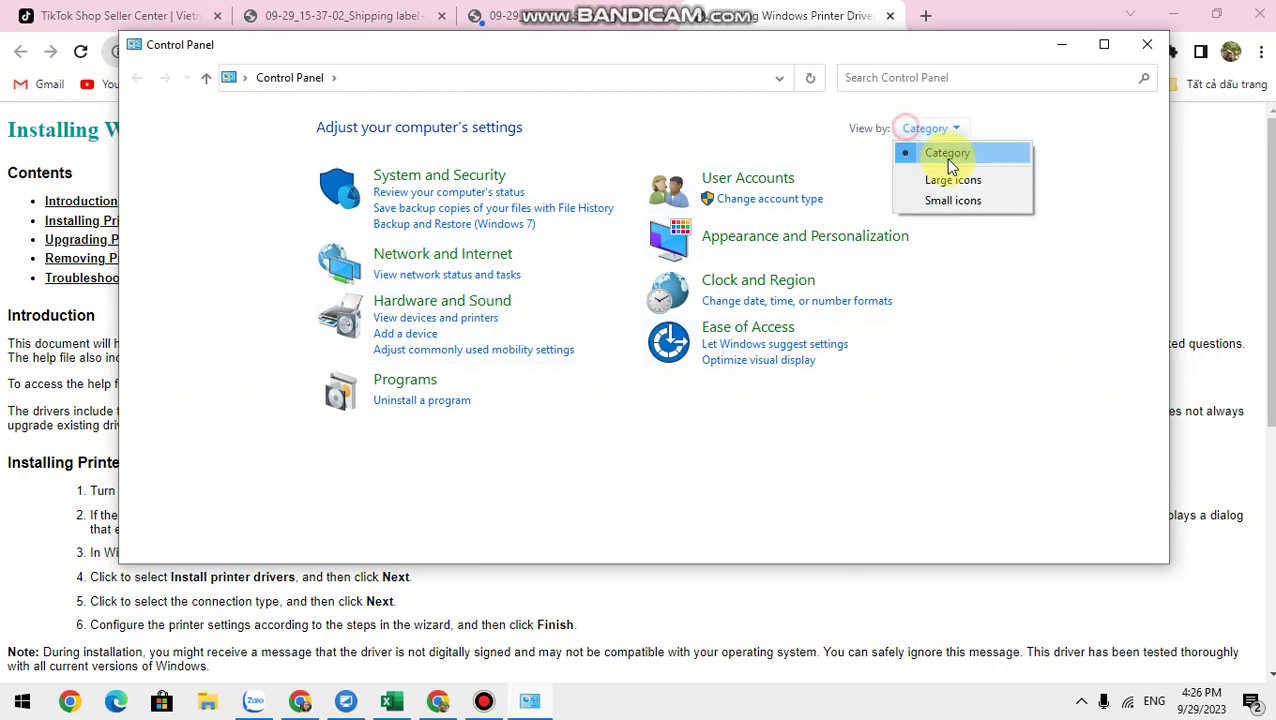
click(948, 154)
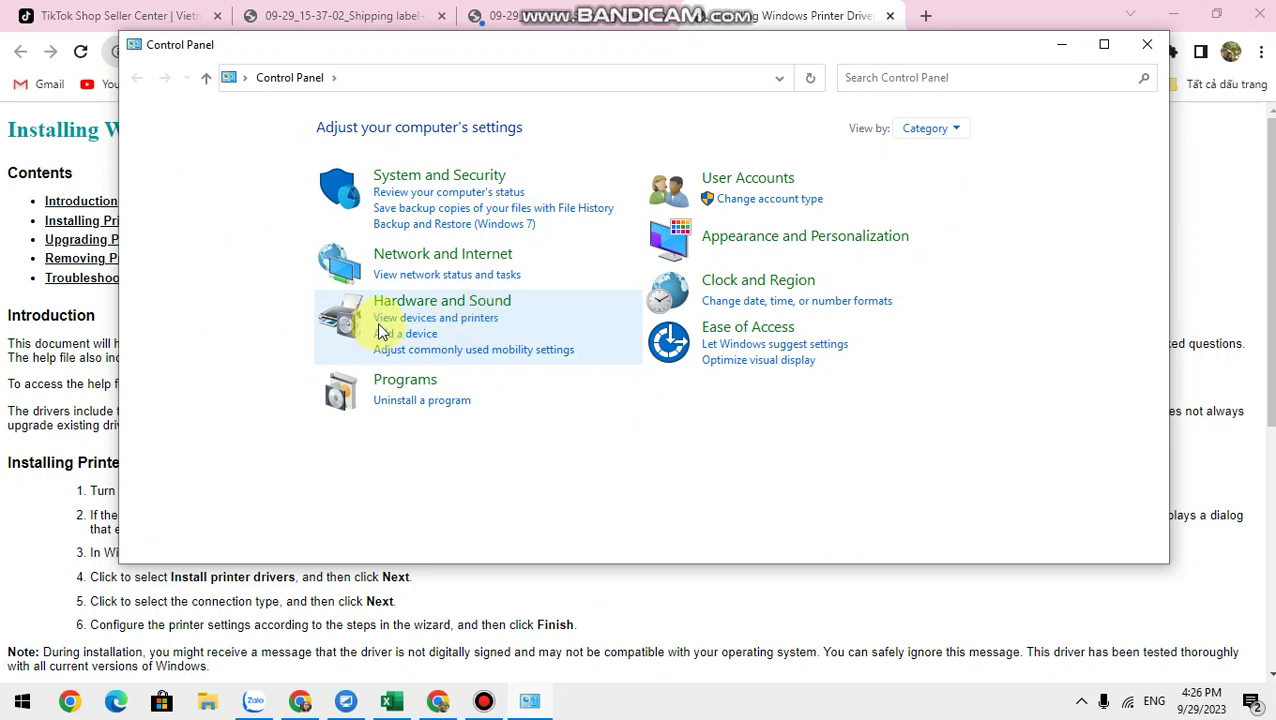
click(477, 320)
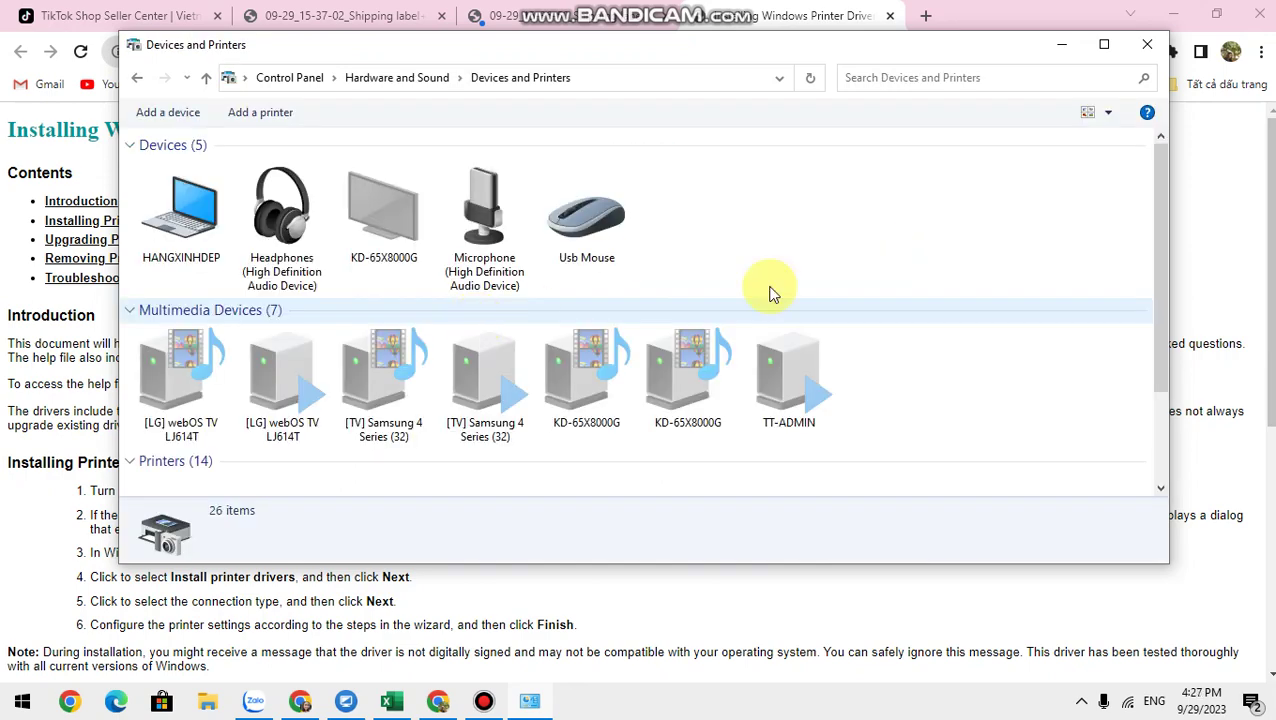
- Rename the Xprinter XP-365B printer to "Xprinter XP-365B in don hang" in its printer properties
scroll(880, 315, down, 3)
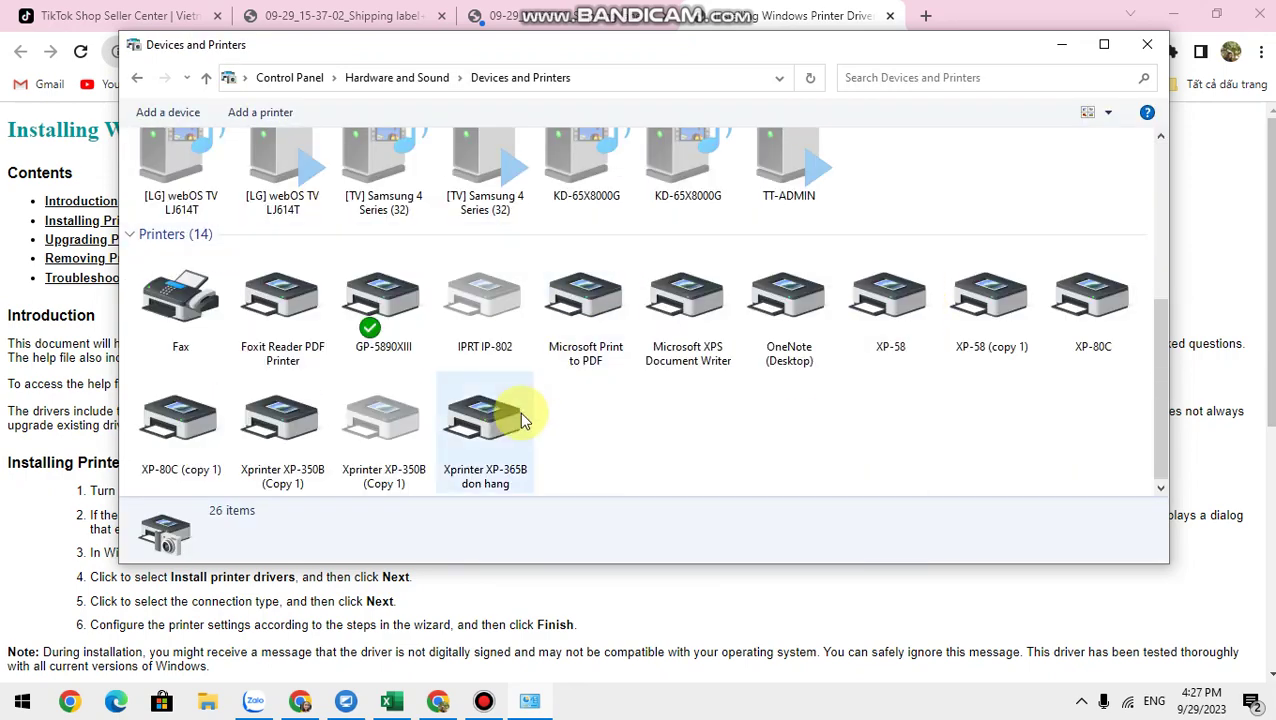
click(484, 448)
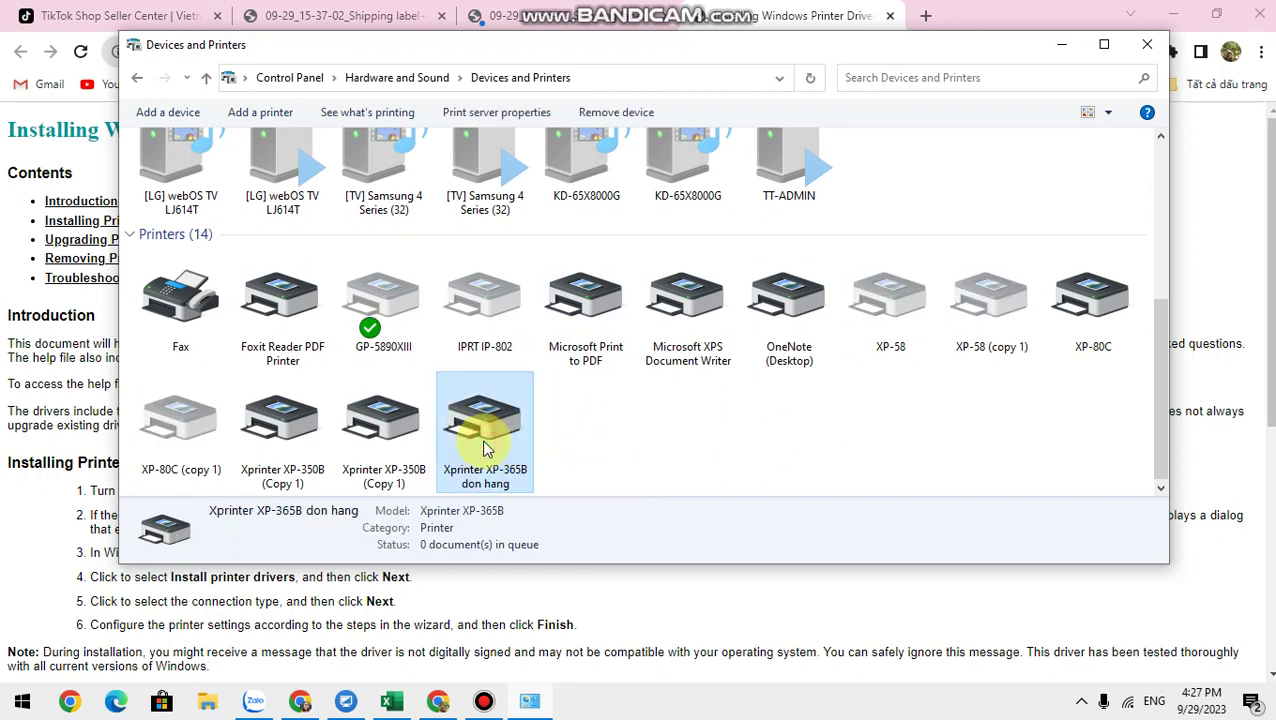
right_click(484, 448)
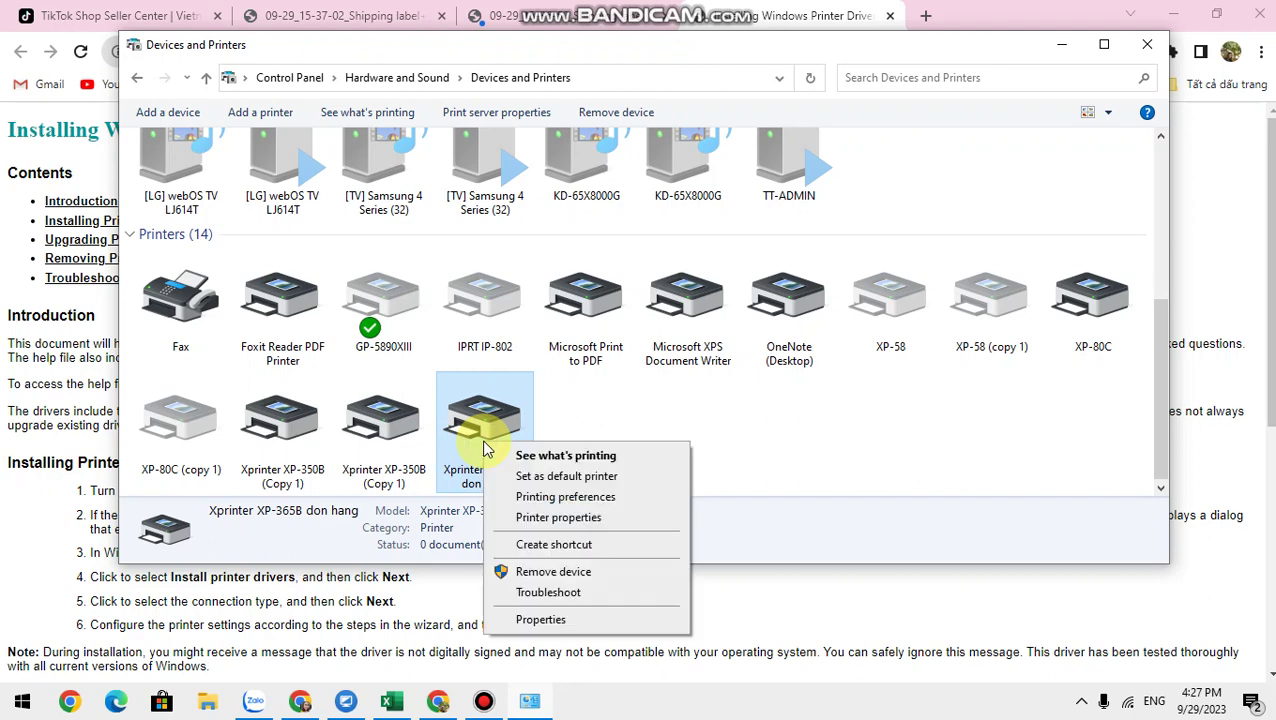
click(563, 518)
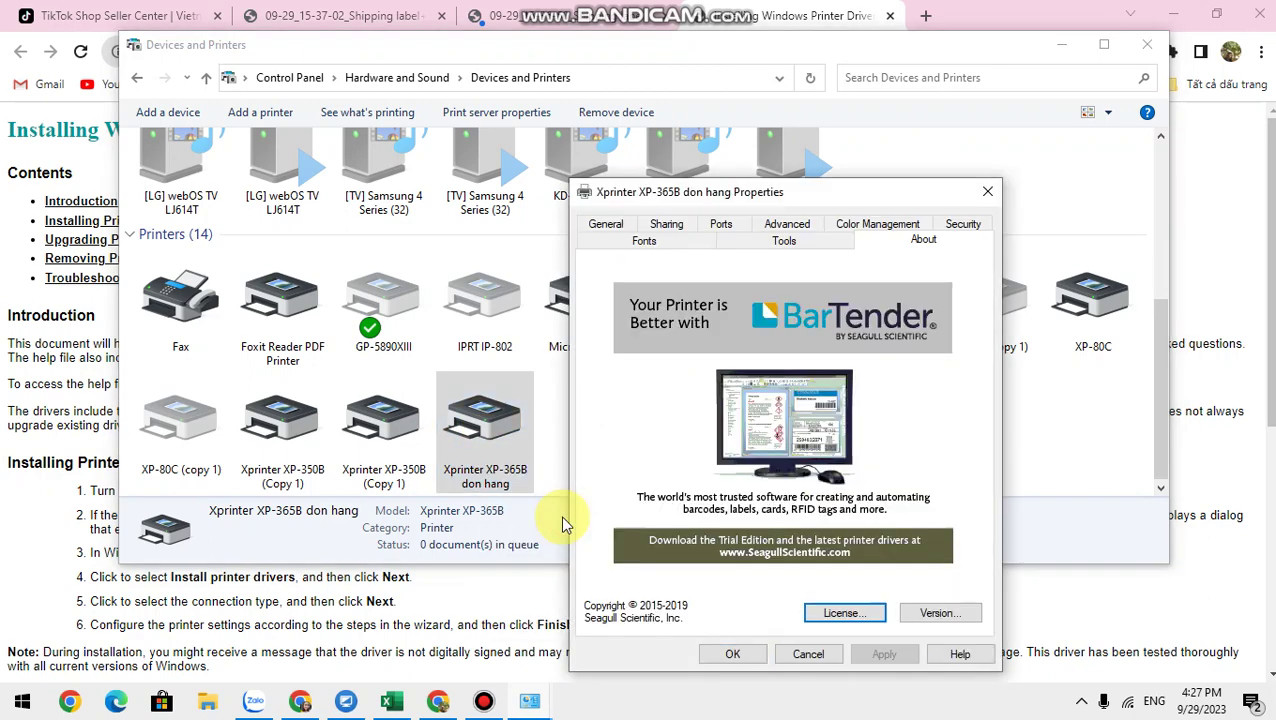
click(601, 226)
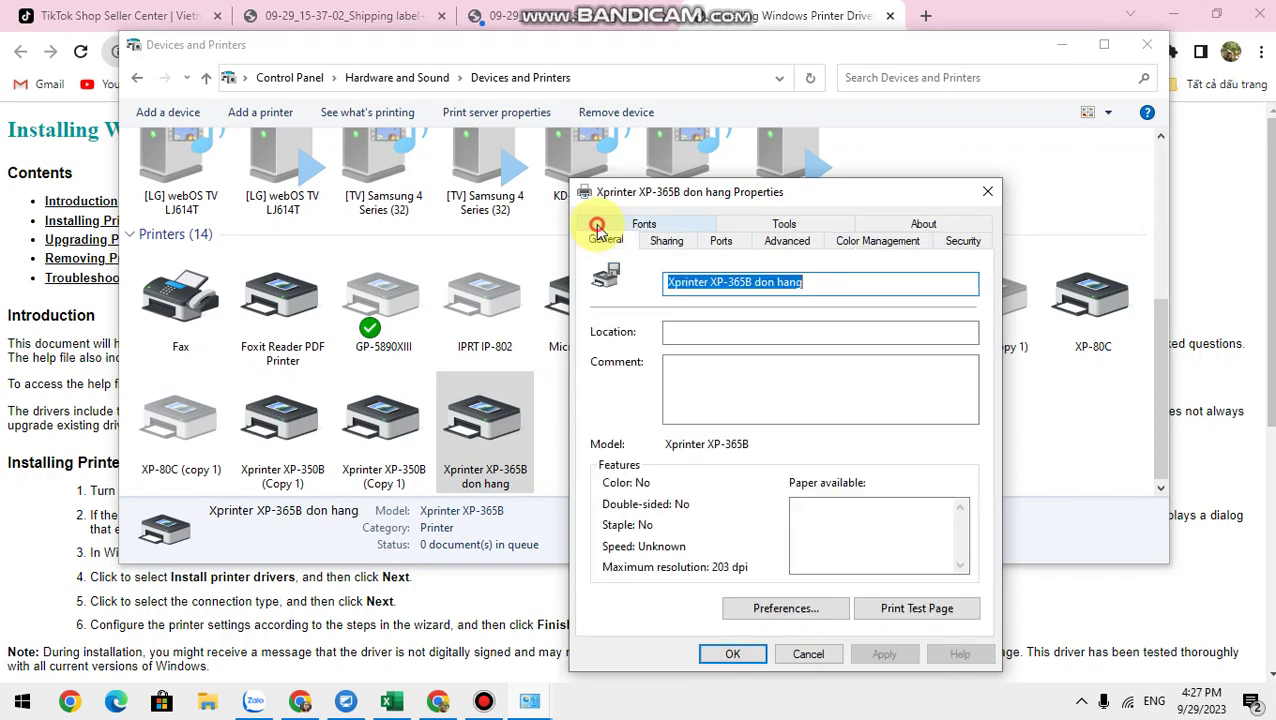
click(808, 284)
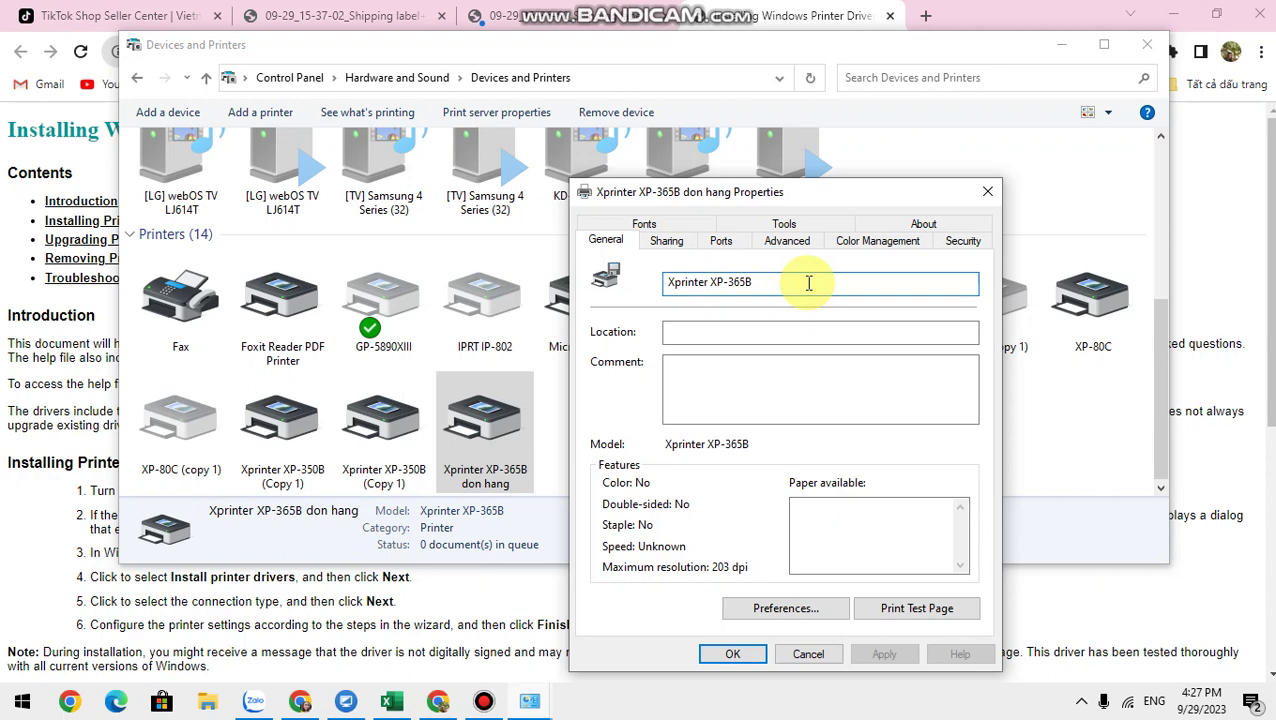
text(in don hang)
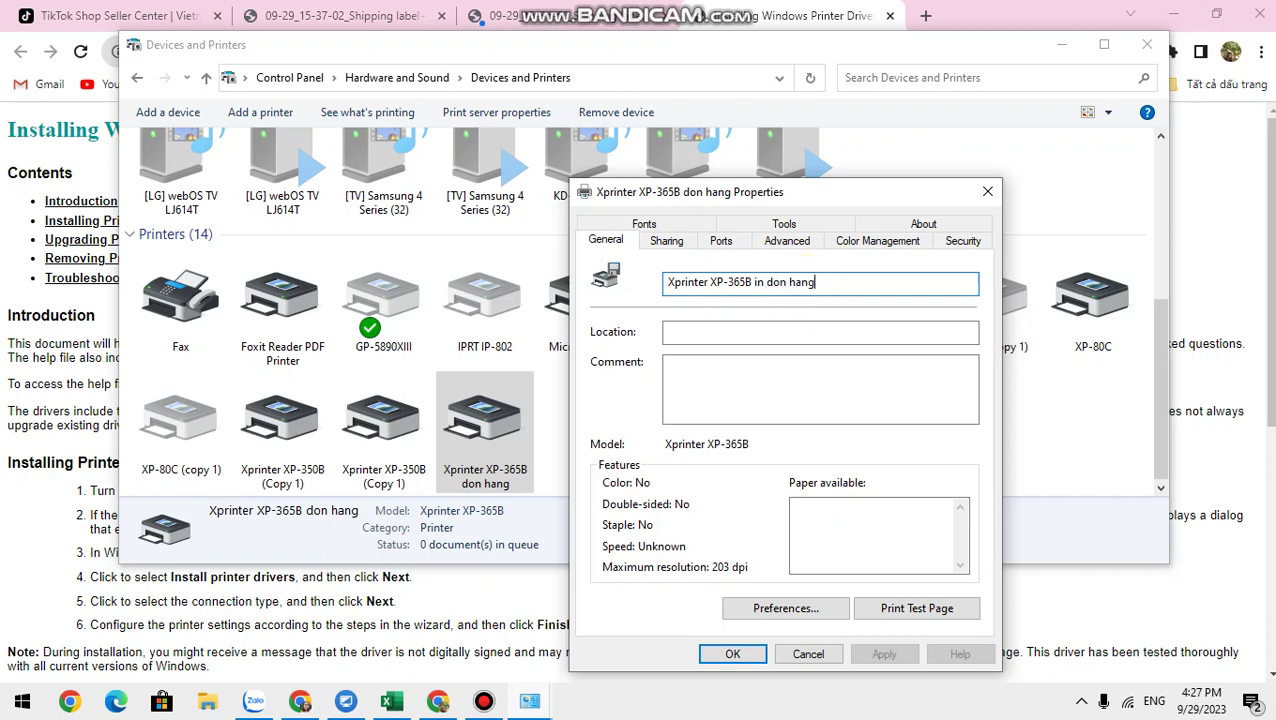
click(733, 654)
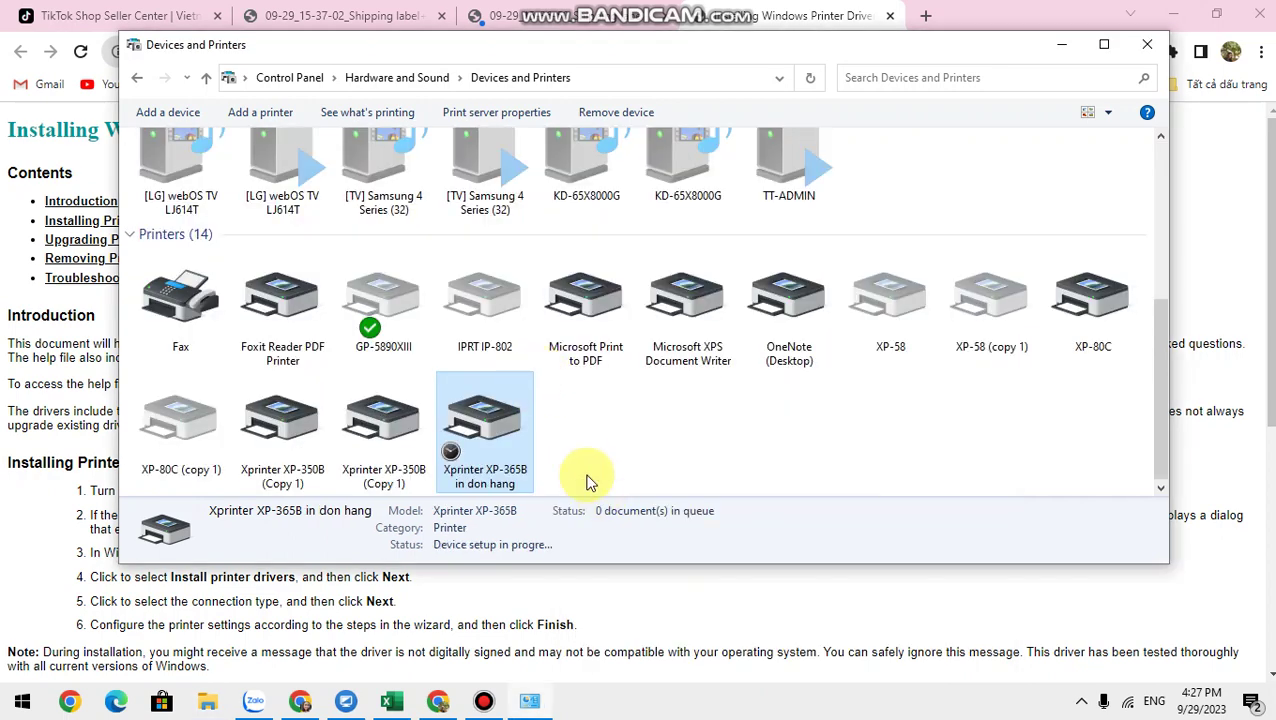
- Open the page setup of the printing preferences for "Xprinter XP-365B in don hang" from its printer properties
right_click(499, 441)
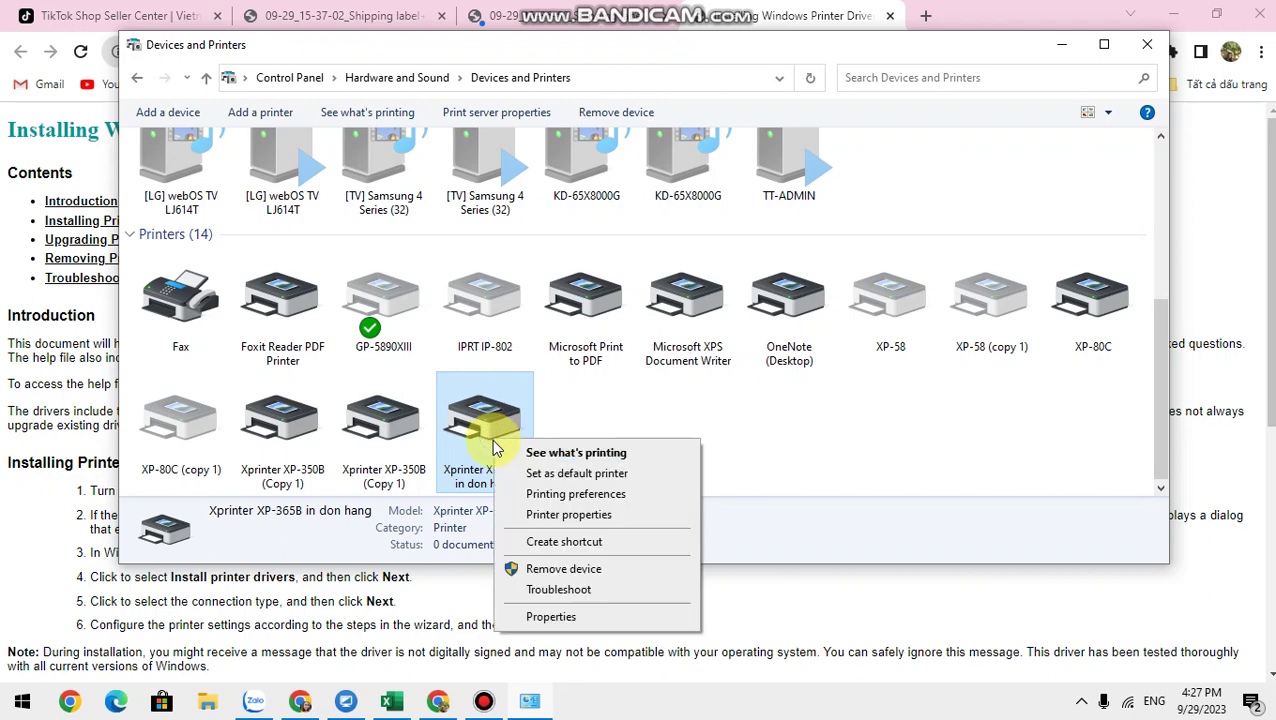
click(585, 520)
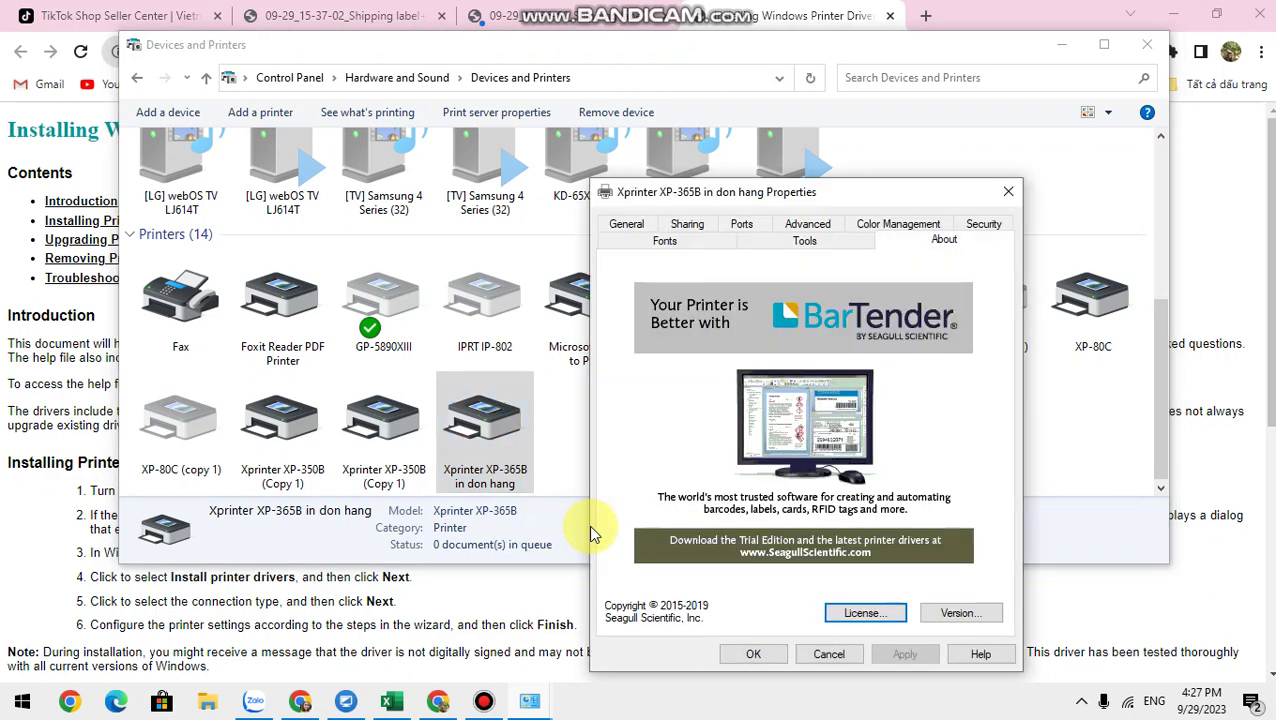
click(628, 225)
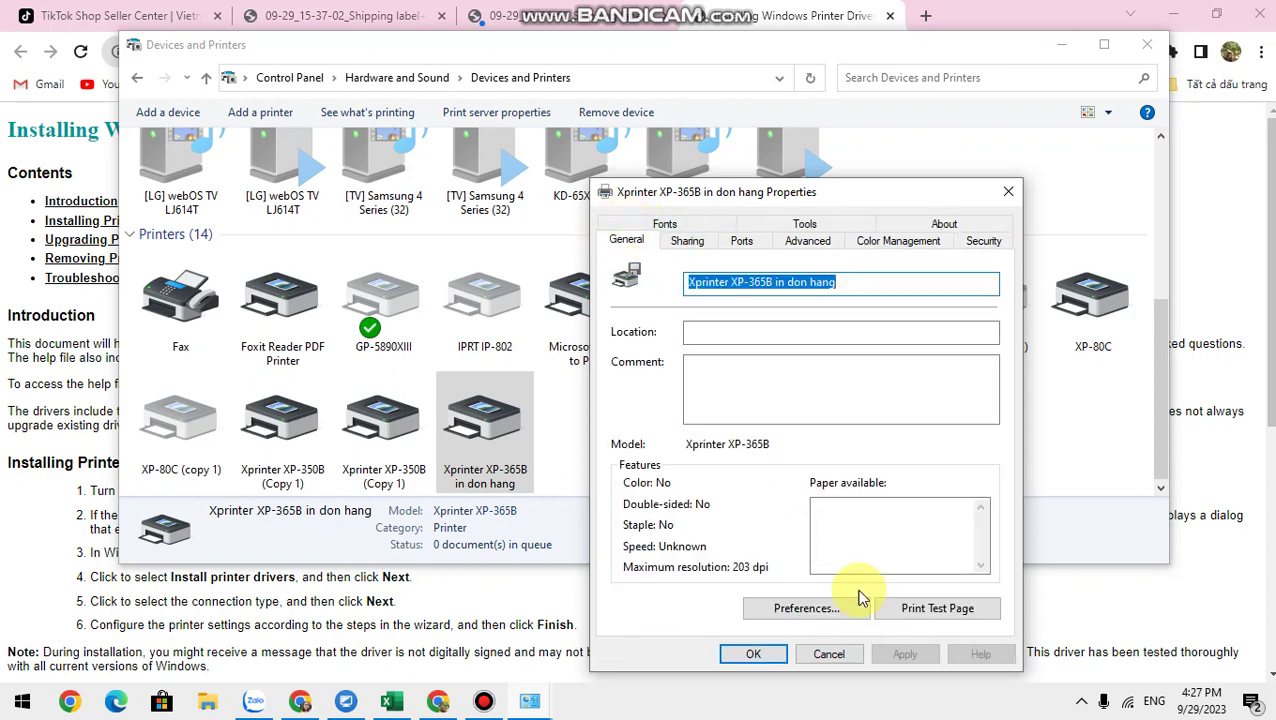
click(805, 608)
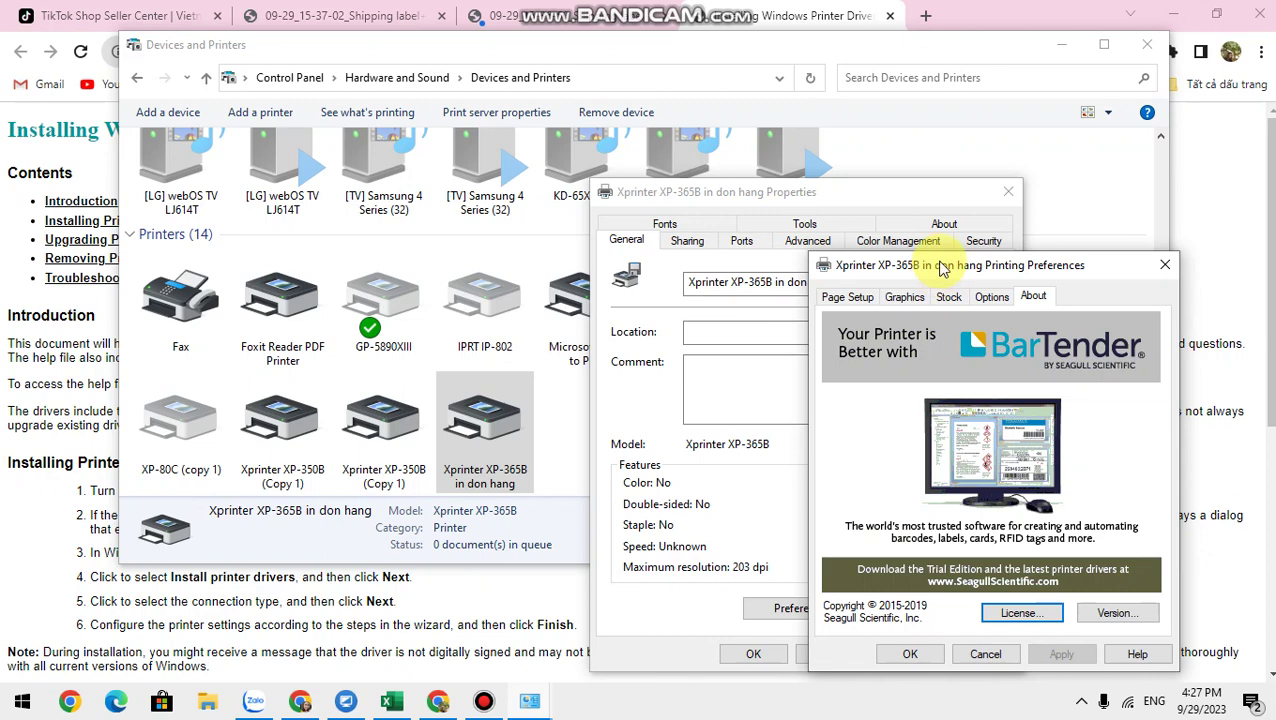
click(845, 298)
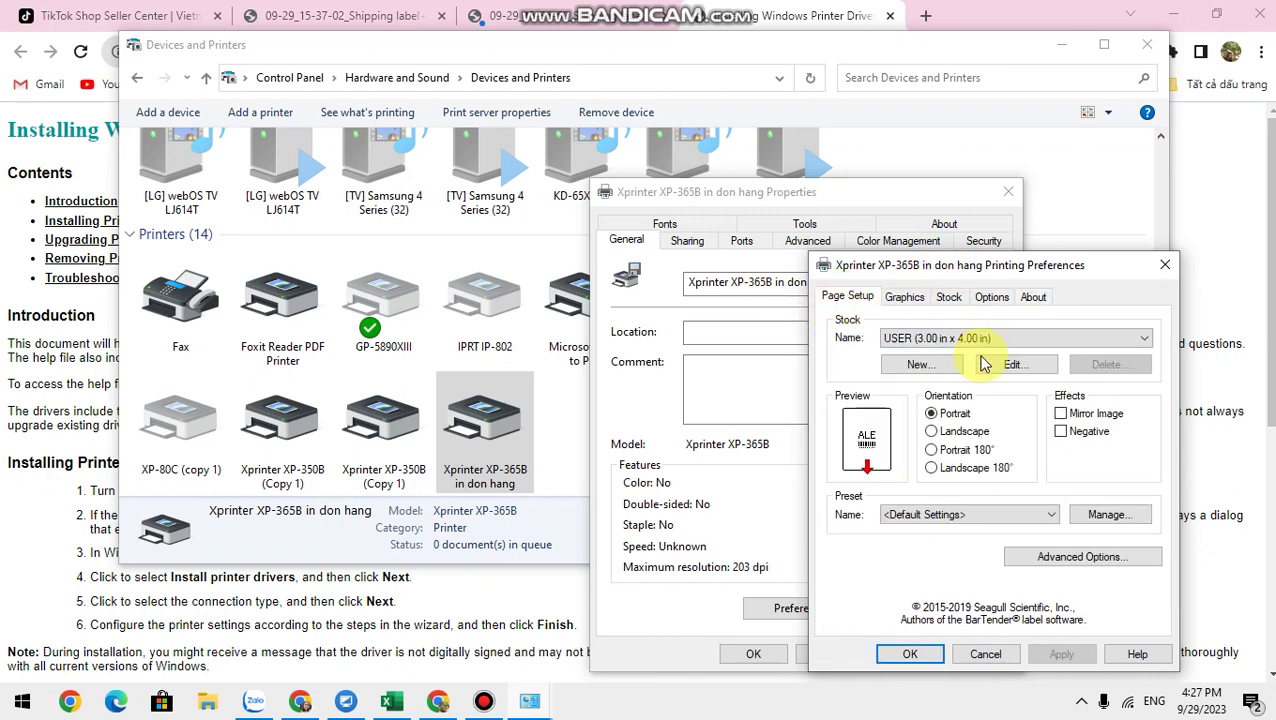
- Create a new stock named "TEM A7" and set its label width to 75 mm
click(908, 366)
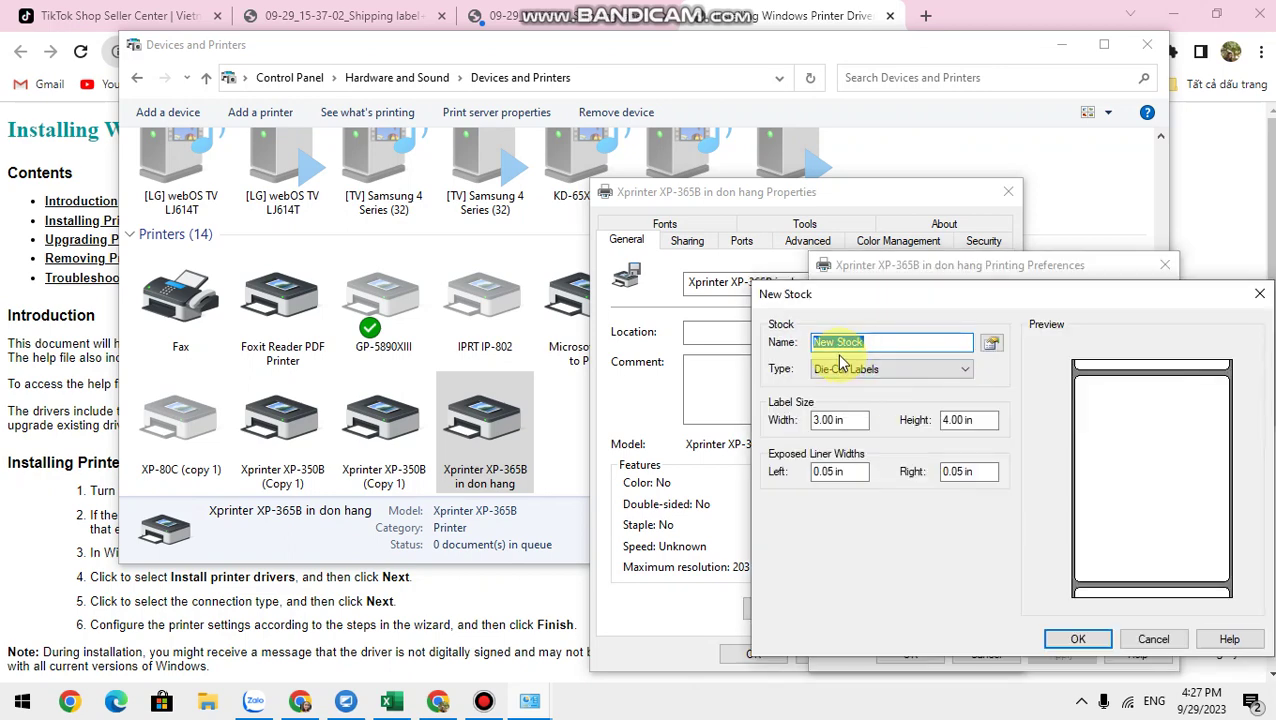
text(TEM A7)
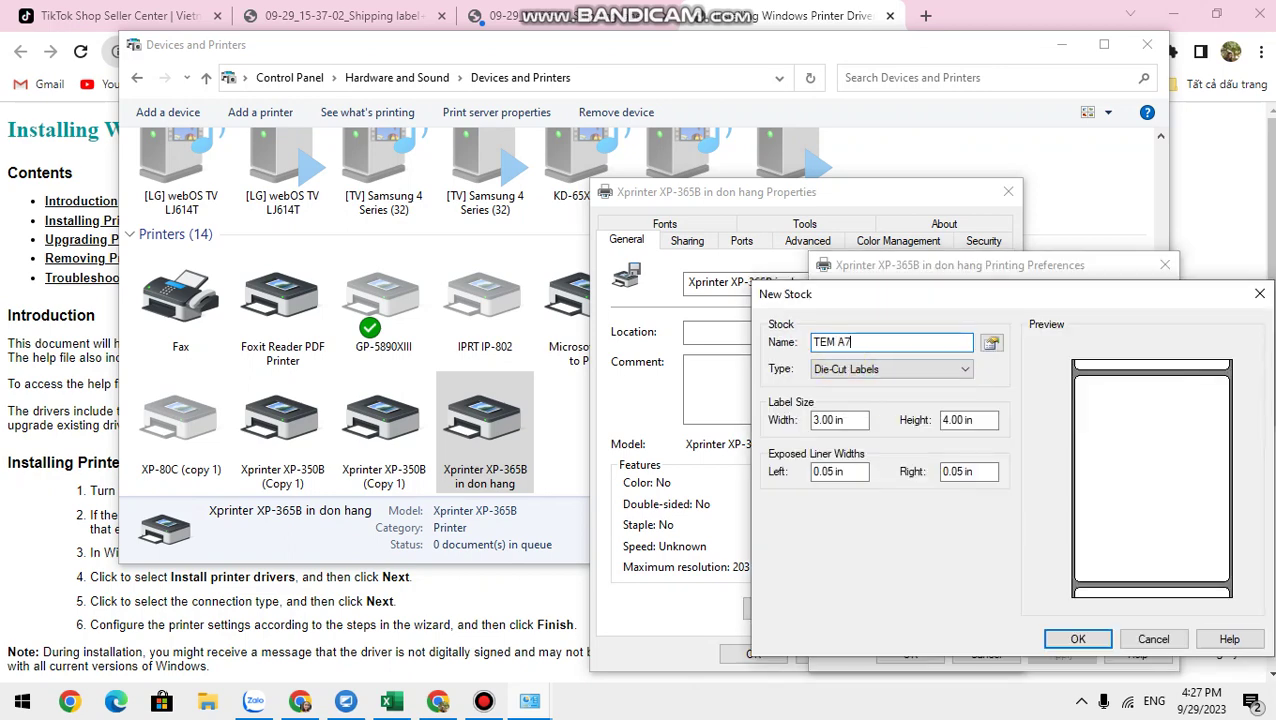
click(850, 420)
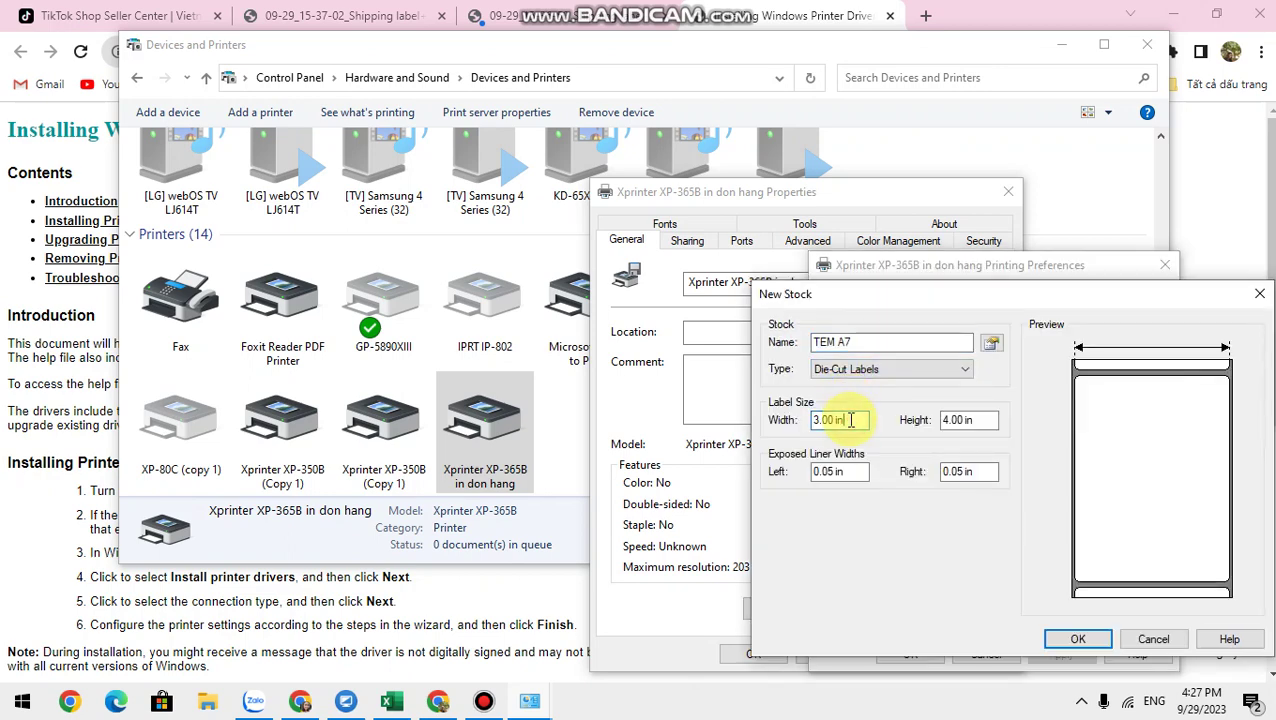
key(BackSpace)
key(BackSpace)
key(BackSpace)
key(BackSpace)
key(BackSpace)
key(BackSpace)
key(BackSpace)
text(75)
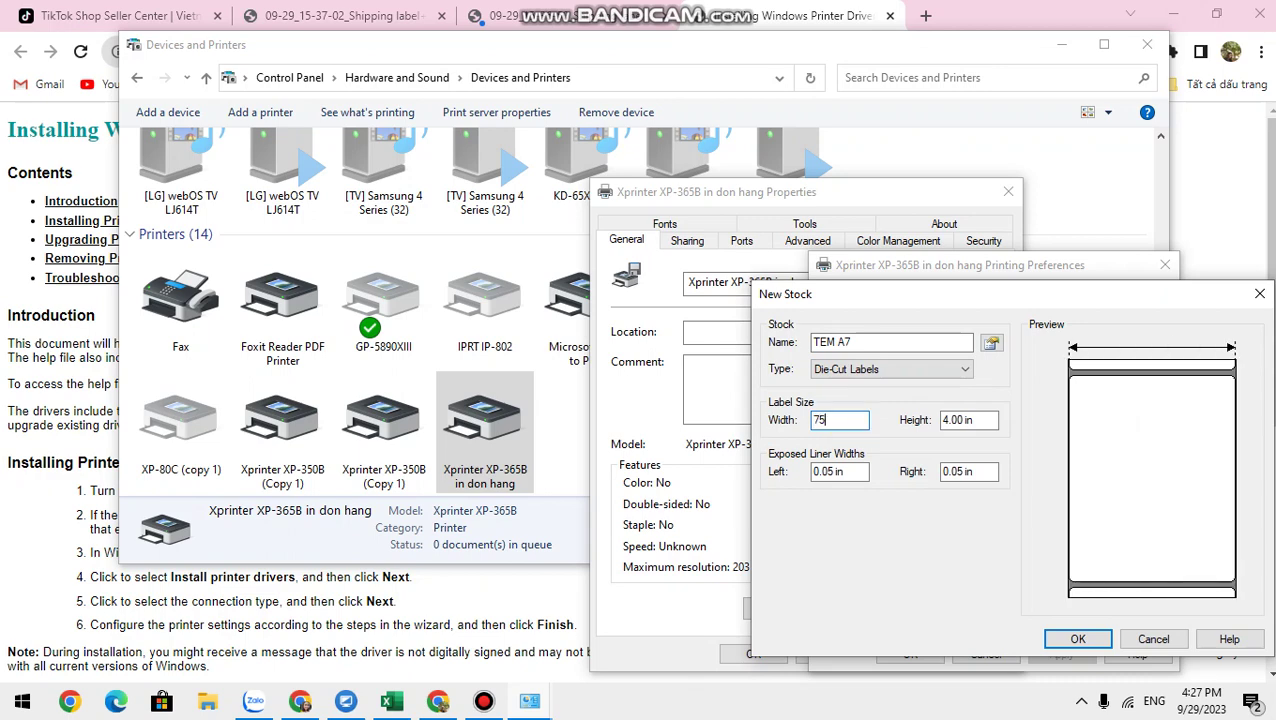
text(mm)
- Set the label height of the TEM A7 stock to 100 mm, save the stock and apply it
click(983, 424)
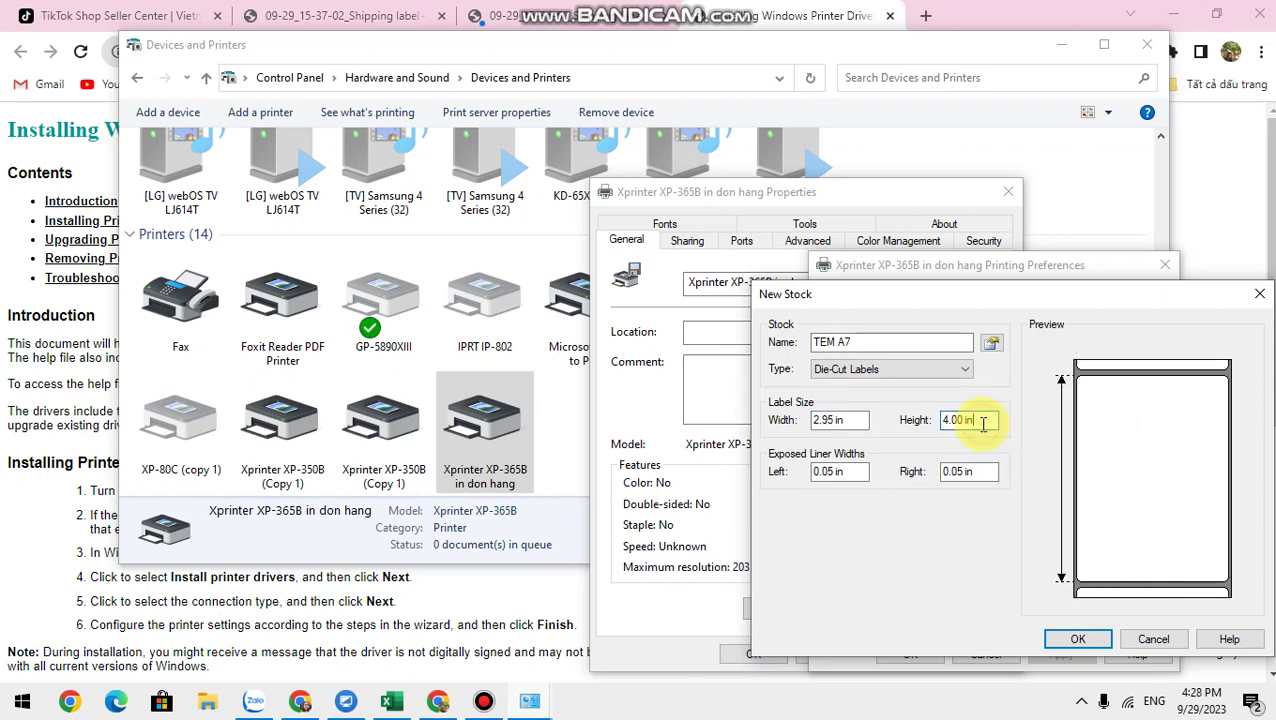
key(BackSpace)
key(BackSpace)
key(BackSpace)
key(BackSpace)
key(BackSpace)
key(BackSpace)
text(100MM)
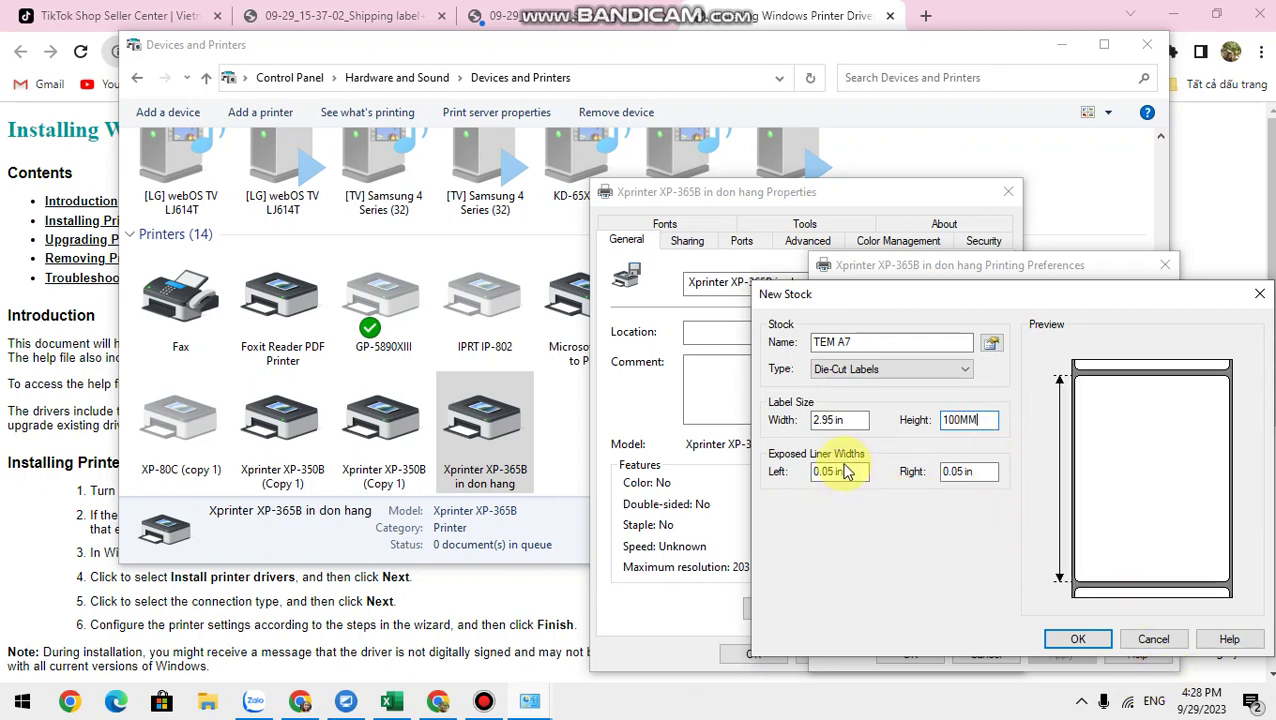
click(1076, 639)
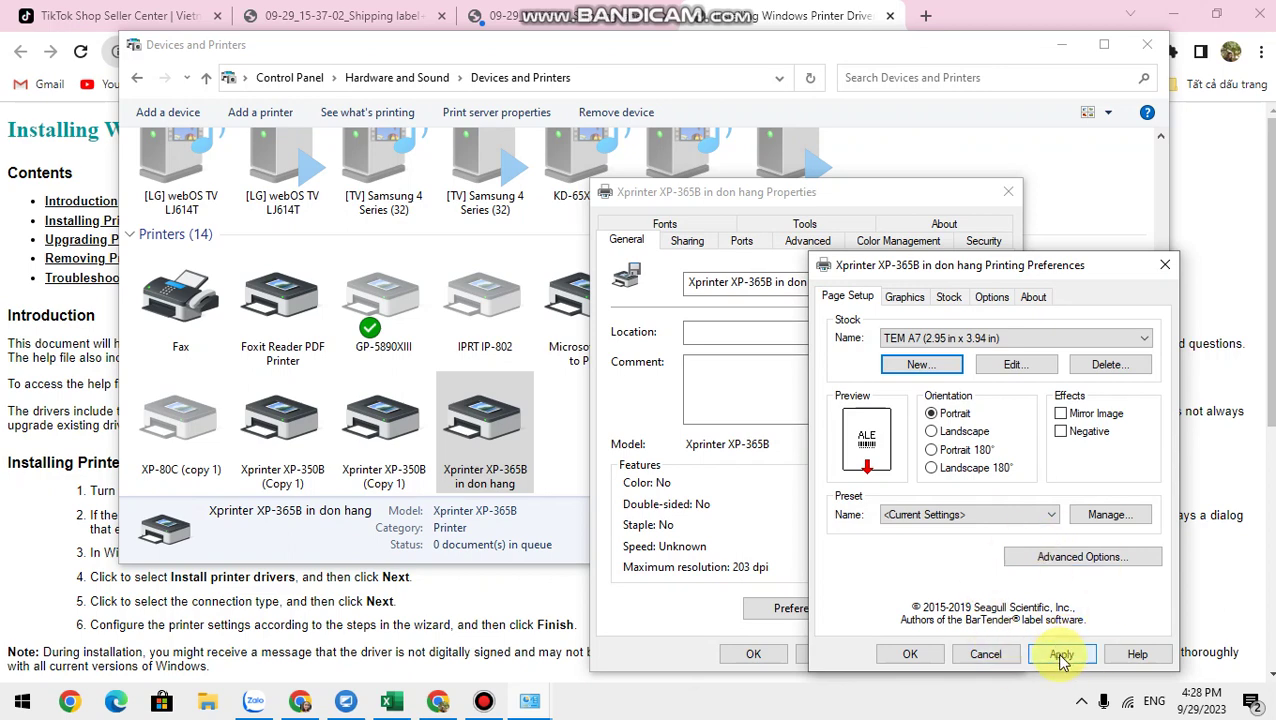
click(1061, 656)
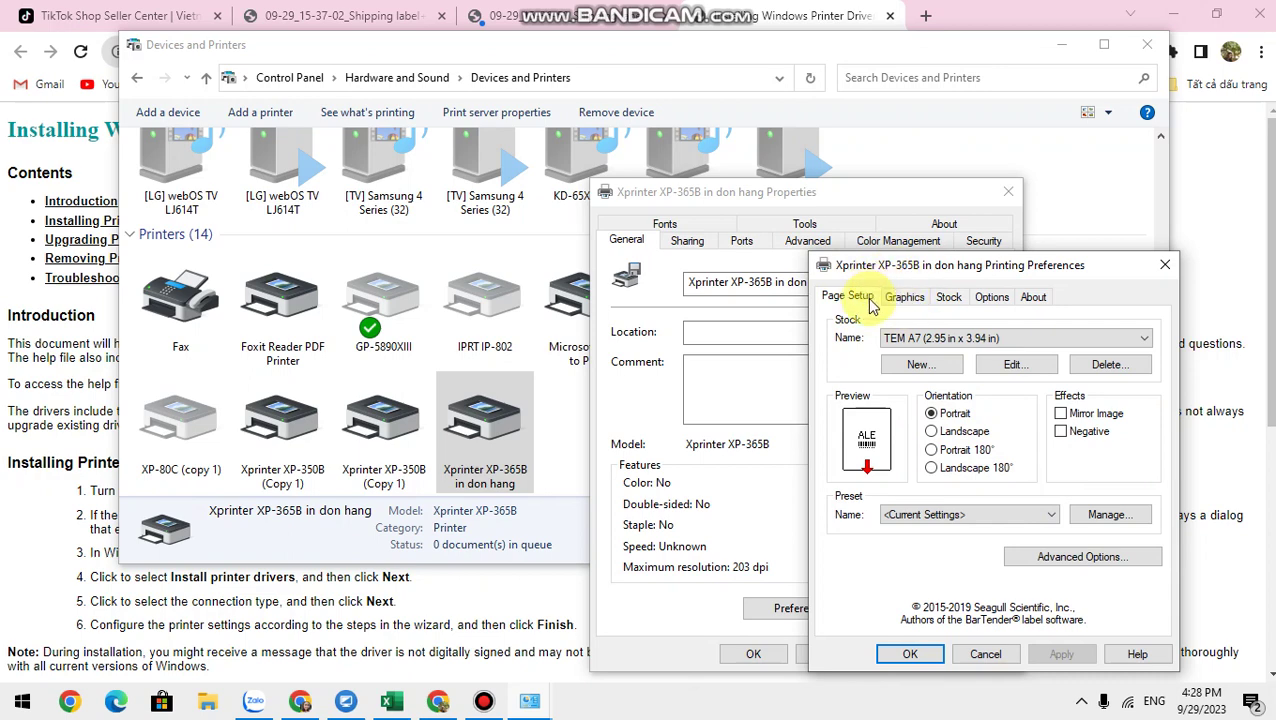
- Set the graphics dithering to None and apply it
click(902, 295)
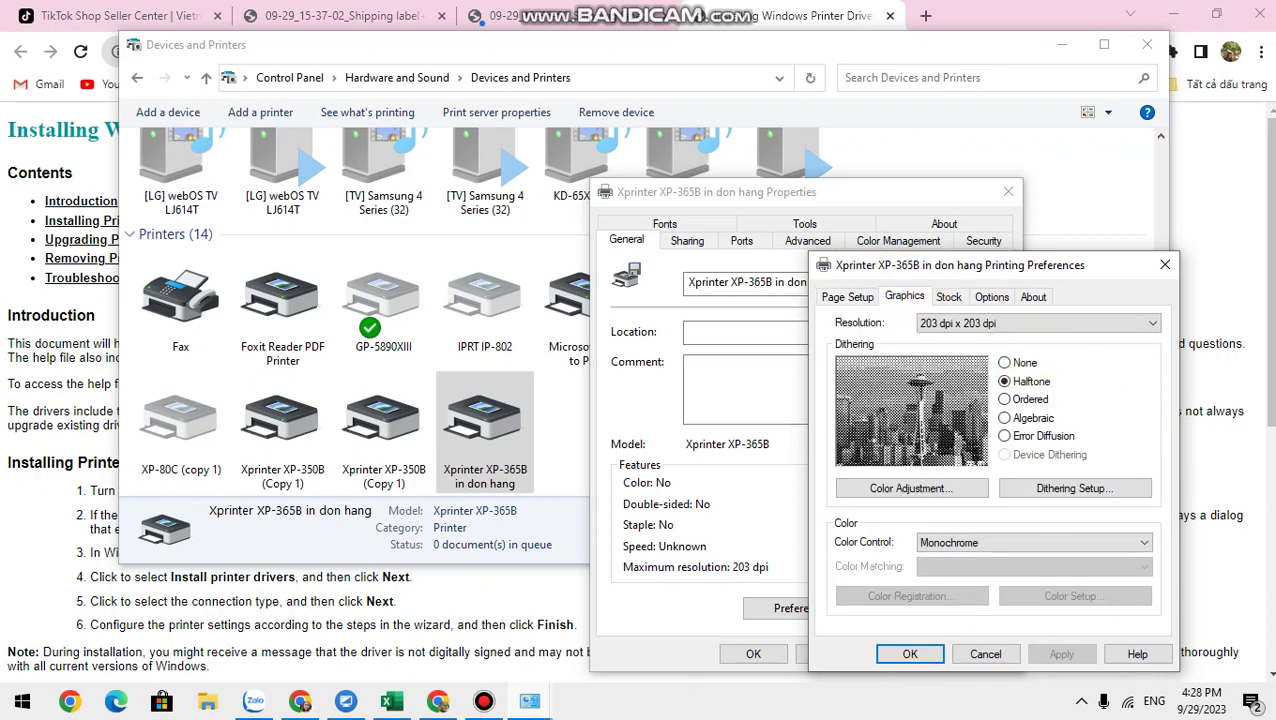
click(1022, 365)
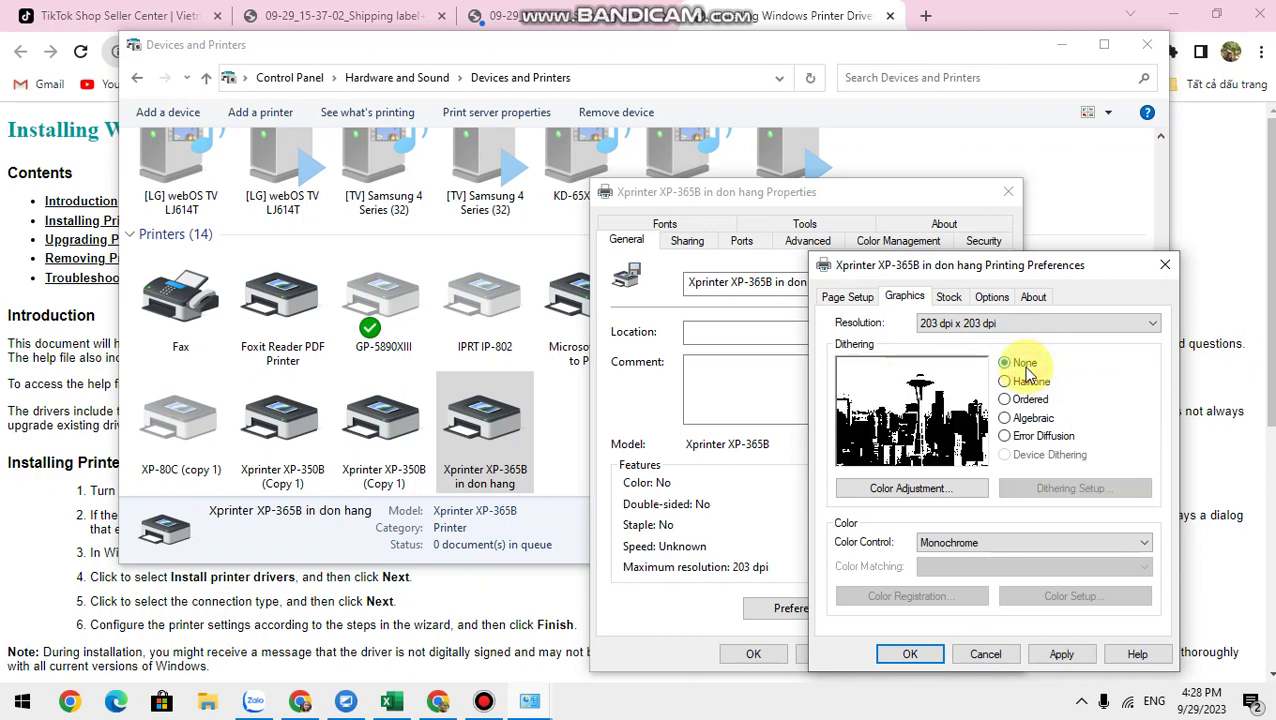
click(1047, 657)
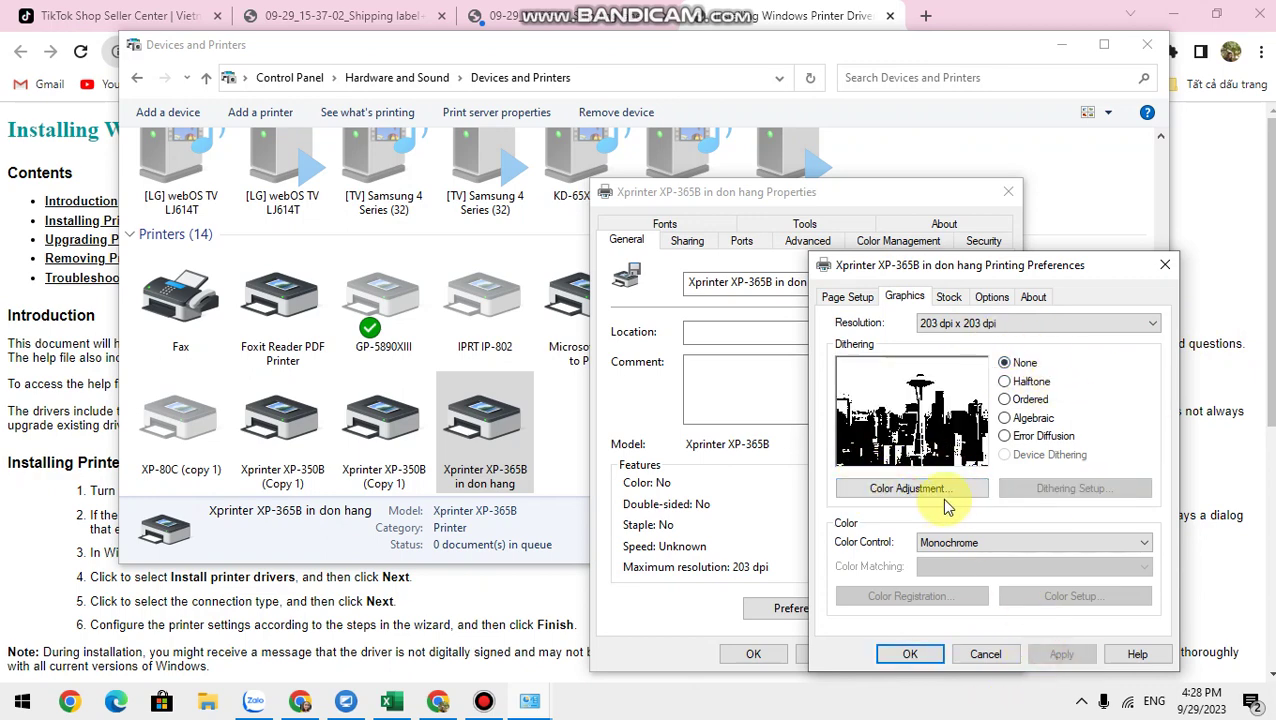
- Lower the colour balance to red -82, green -80 and blue by a similar amount, and accept the printing preferences
click(910, 489)
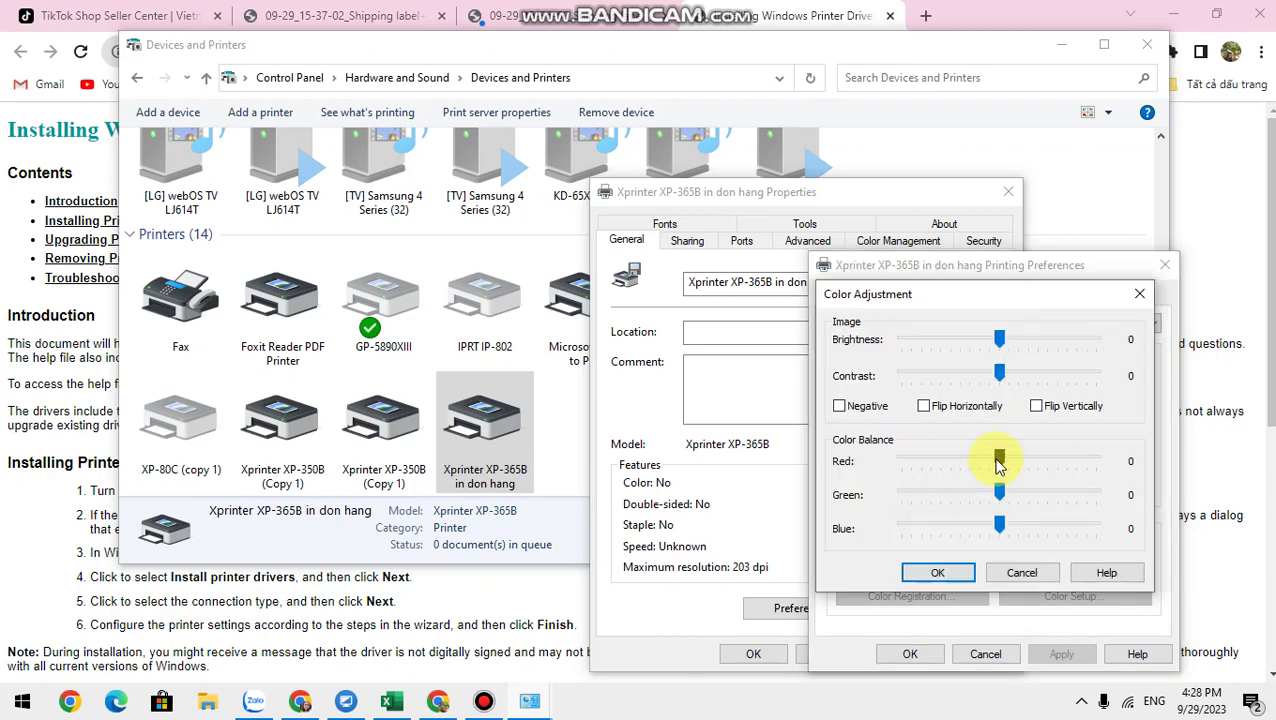
drag(998, 462, 915, 458)
drag(1003, 499, 920, 489)
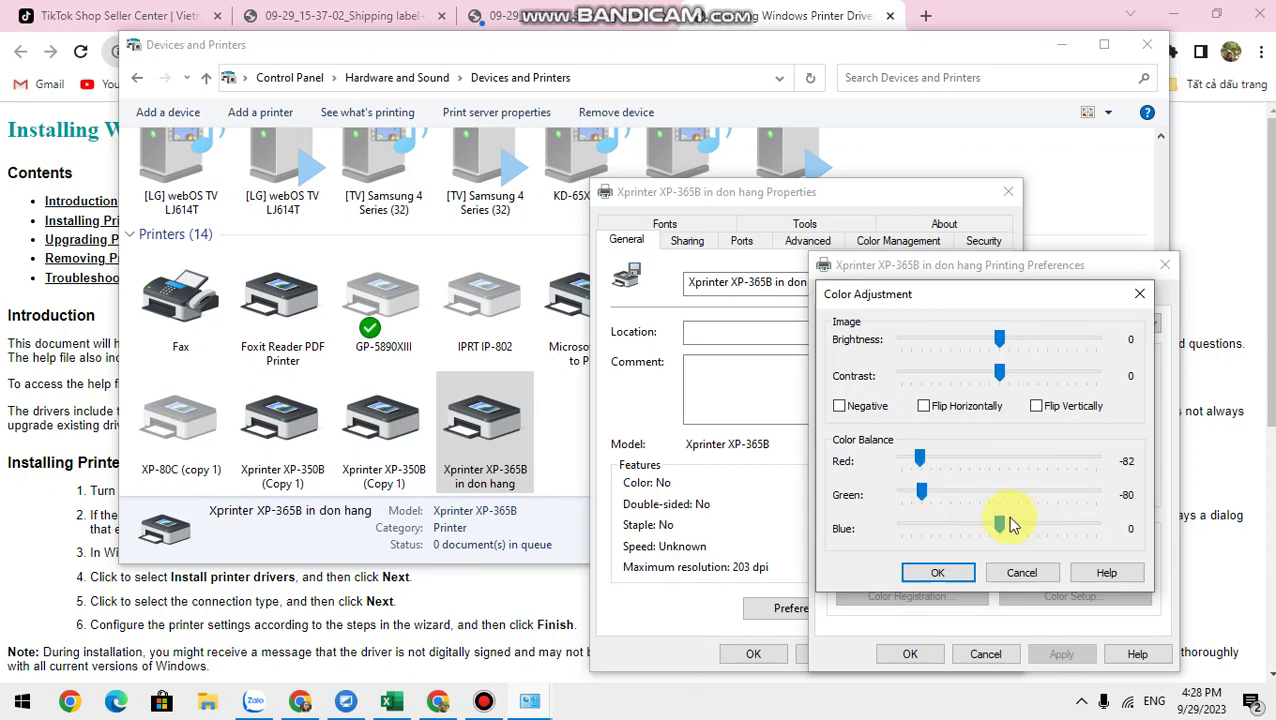
drag(1000, 523, 922, 518)
click(938, 572)
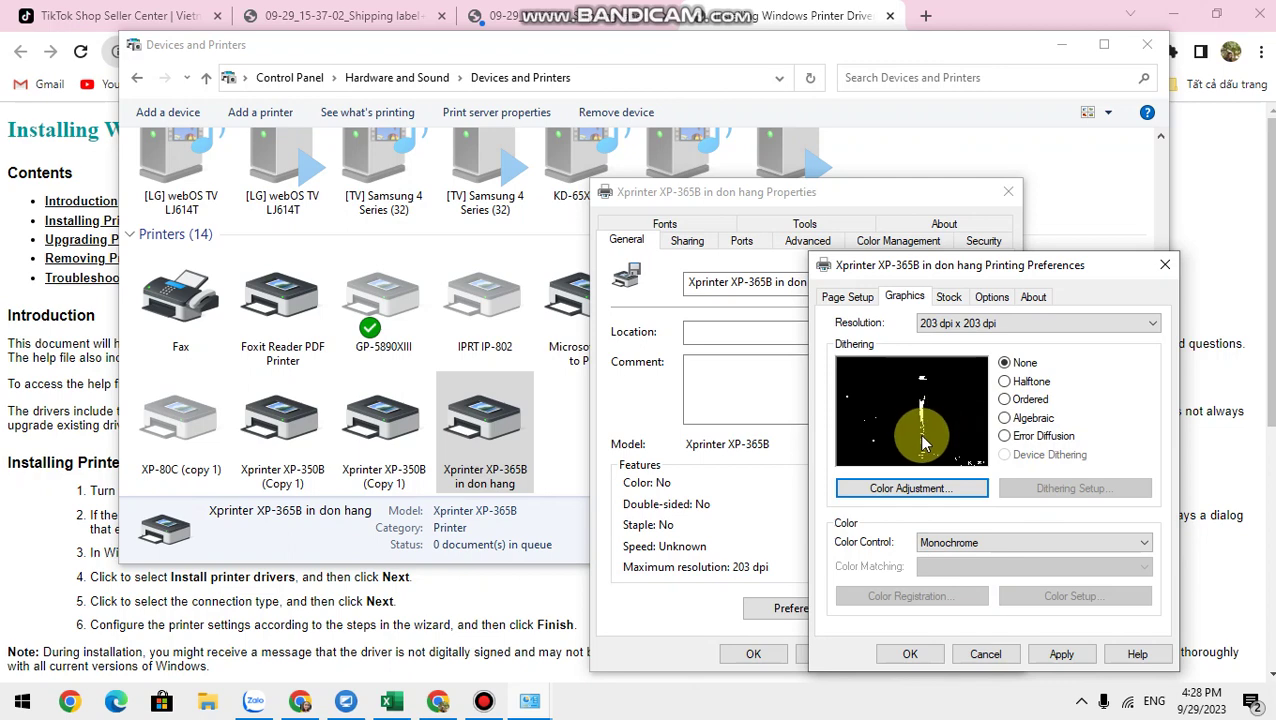
click(1061, 656)
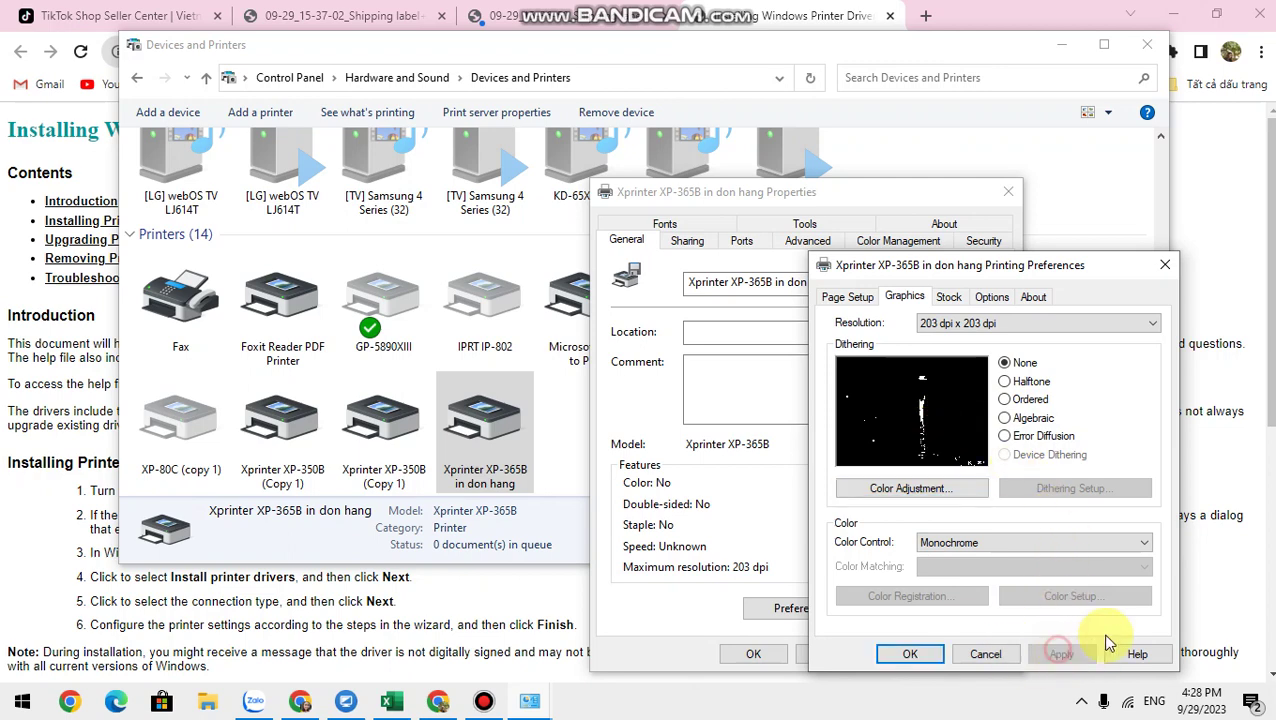
click(908, 656)
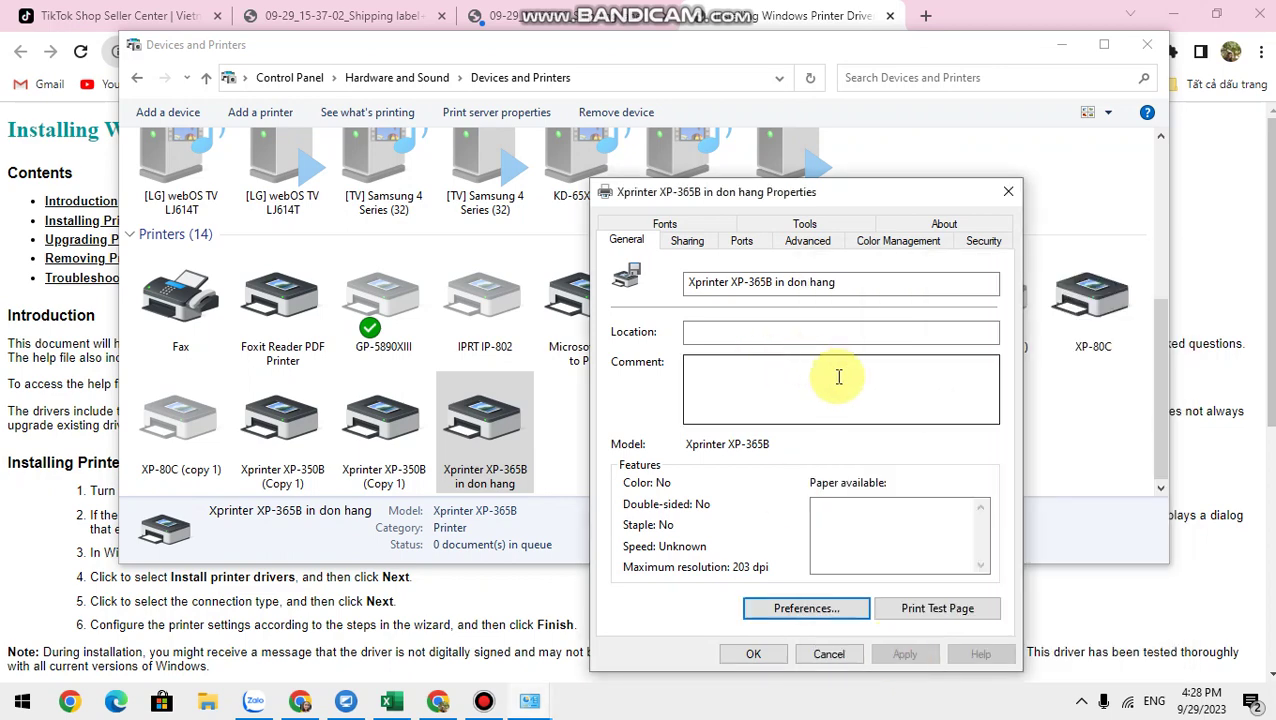
- Assign the printer to the USB014 virtual printer port, apply the change and close the Devices and Printers window
click(745, 246)
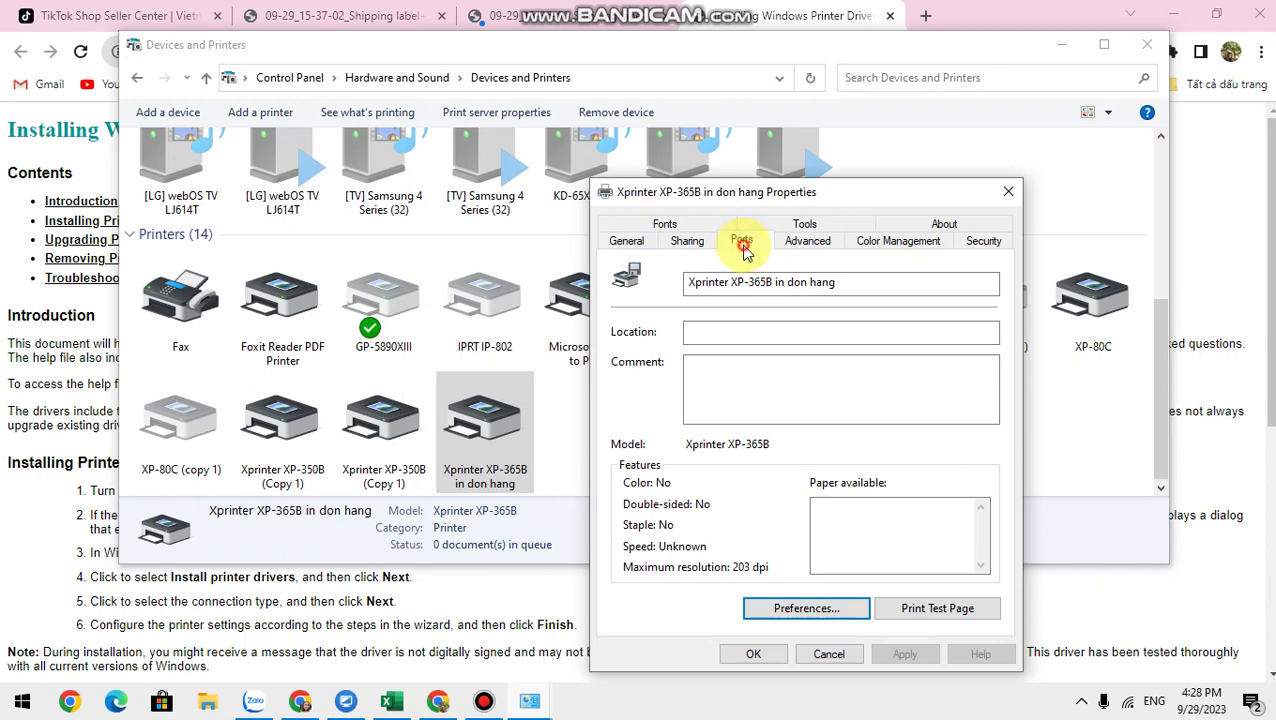
scroll(728, 464, down, 3)
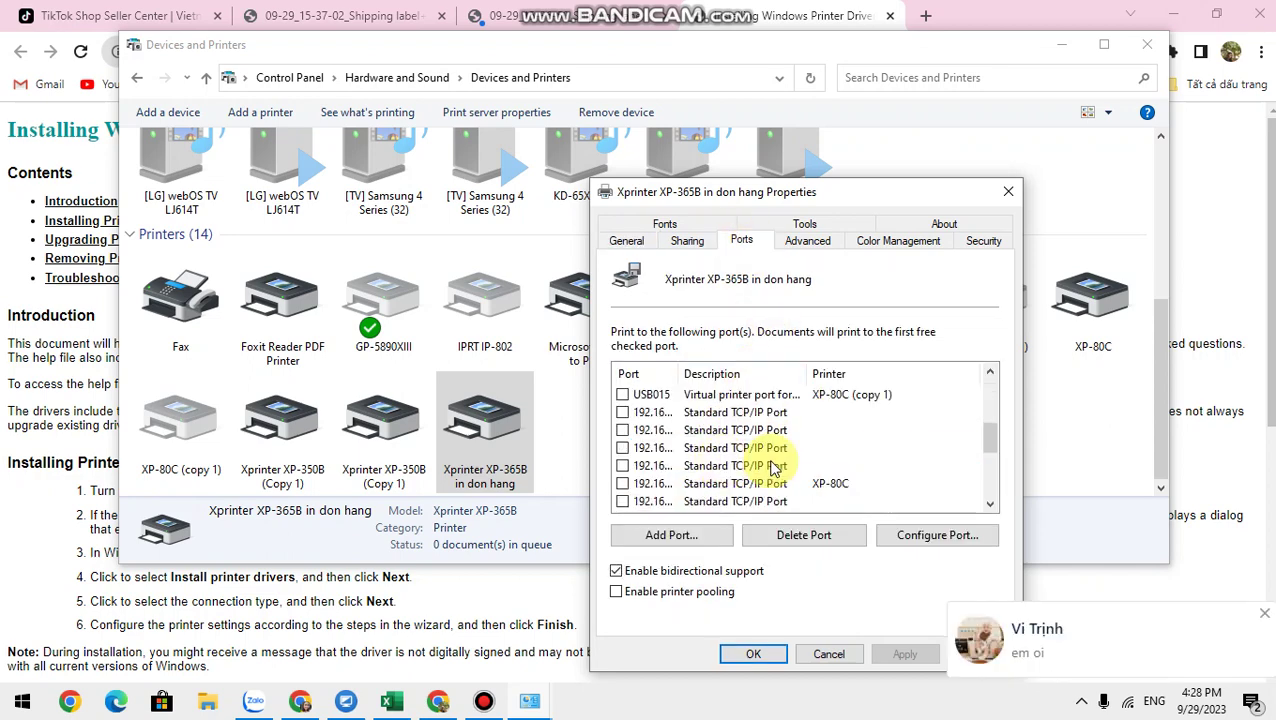
scroll(706, 464, down, 3)
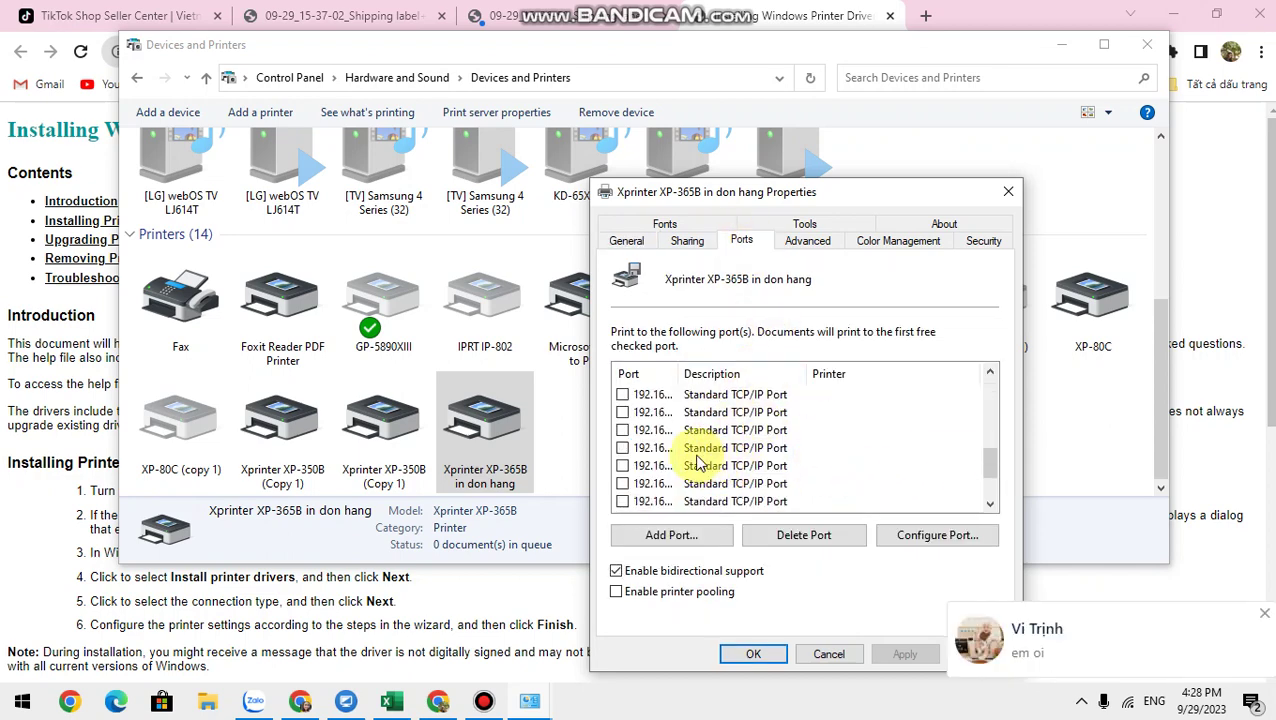
scroll(700, 462, up, 1)
scroll(700, 464, down, 1)
scroll(700, 464, up, 4)
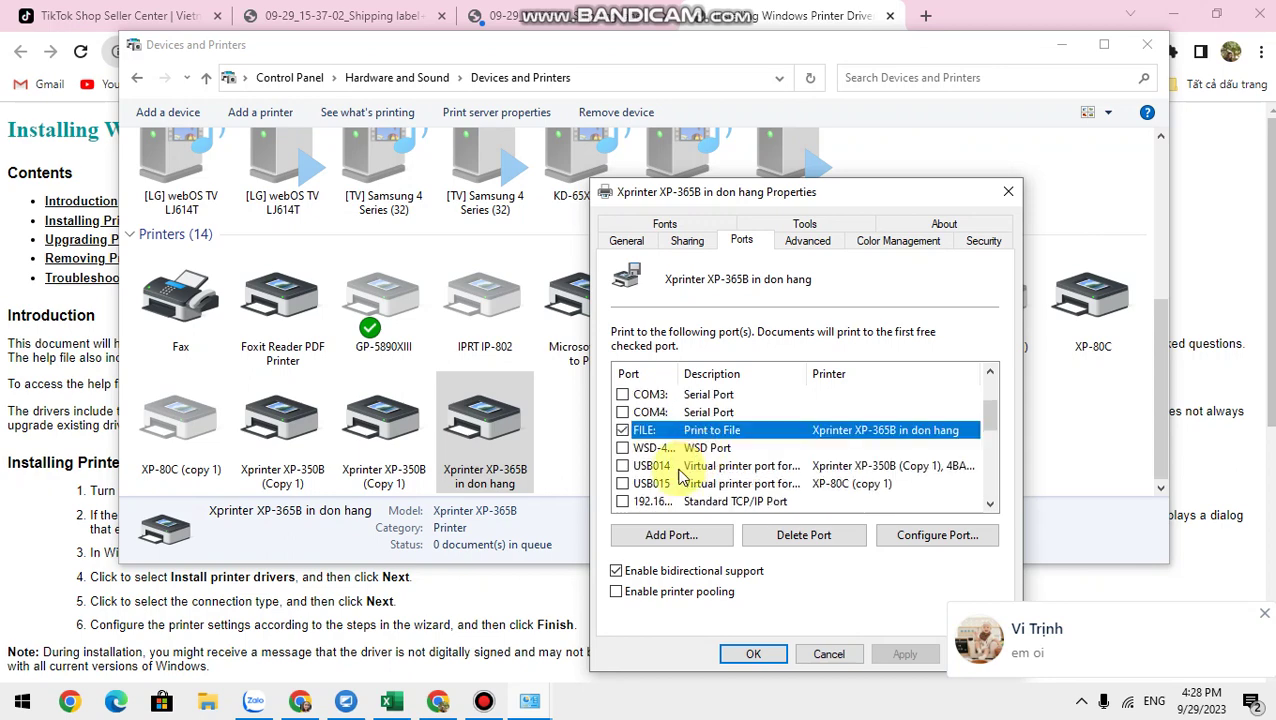
click(623, 485)
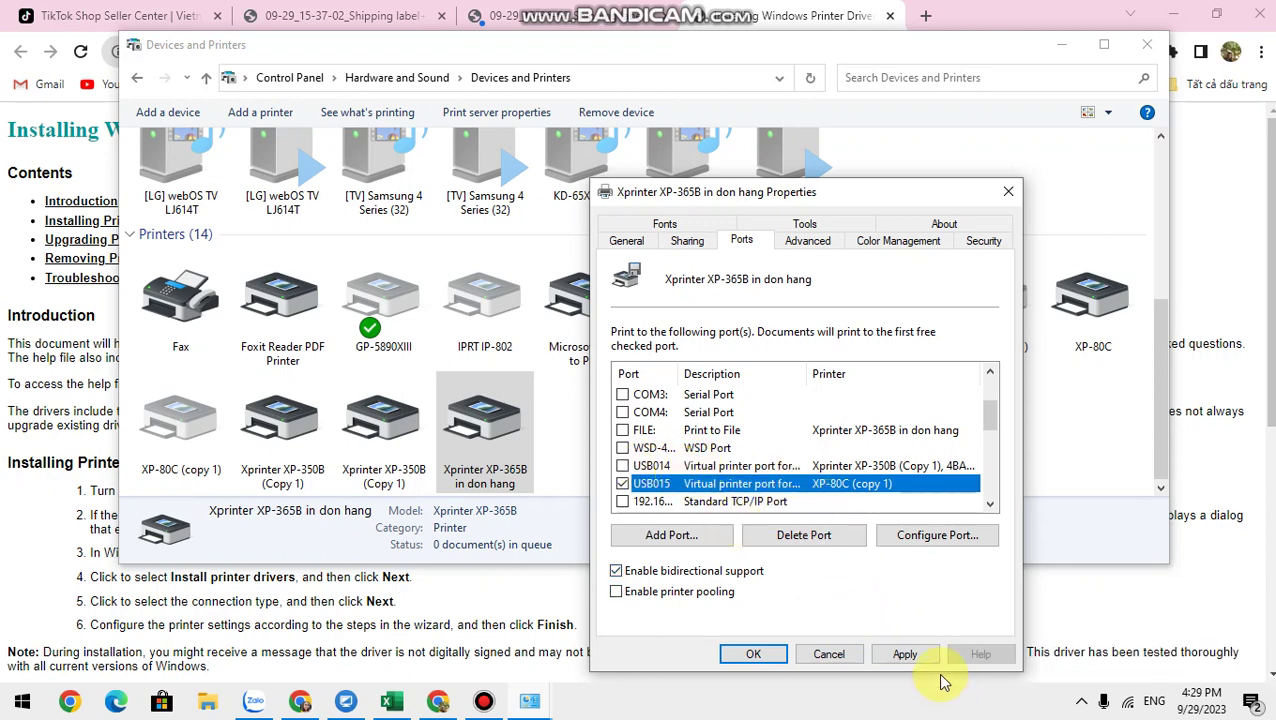
click(742, 466)
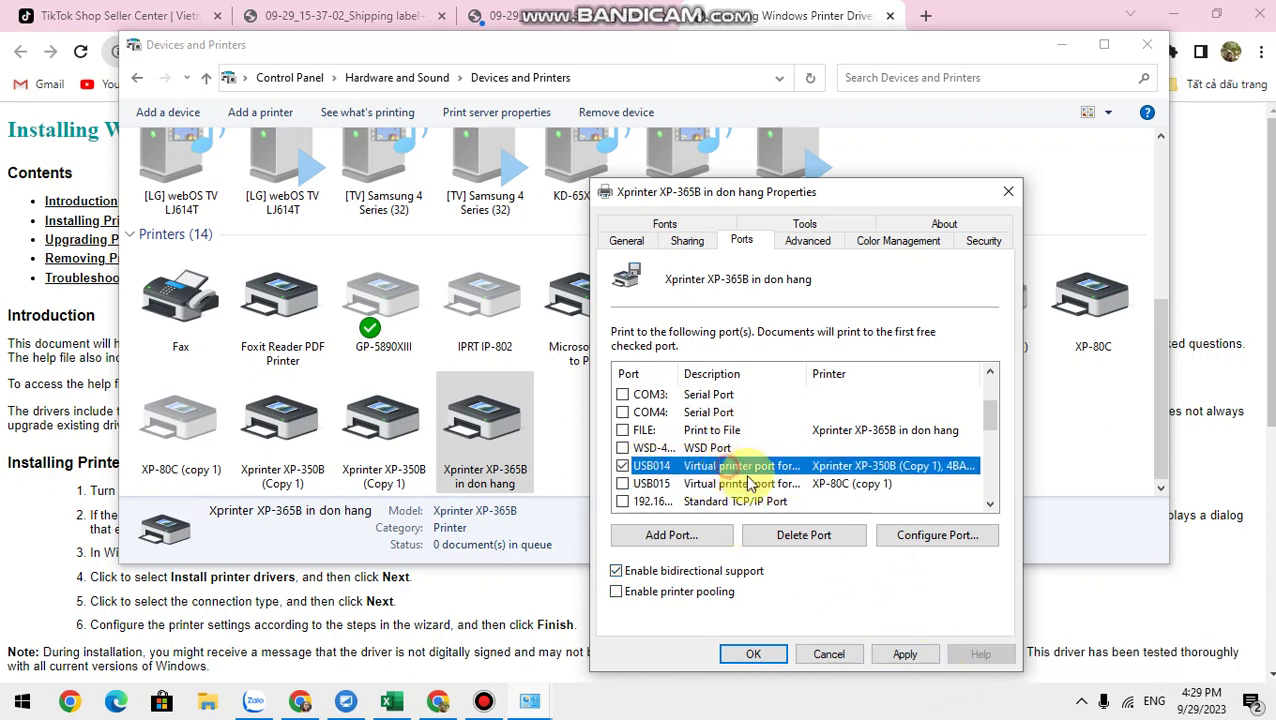
click(904, 654)
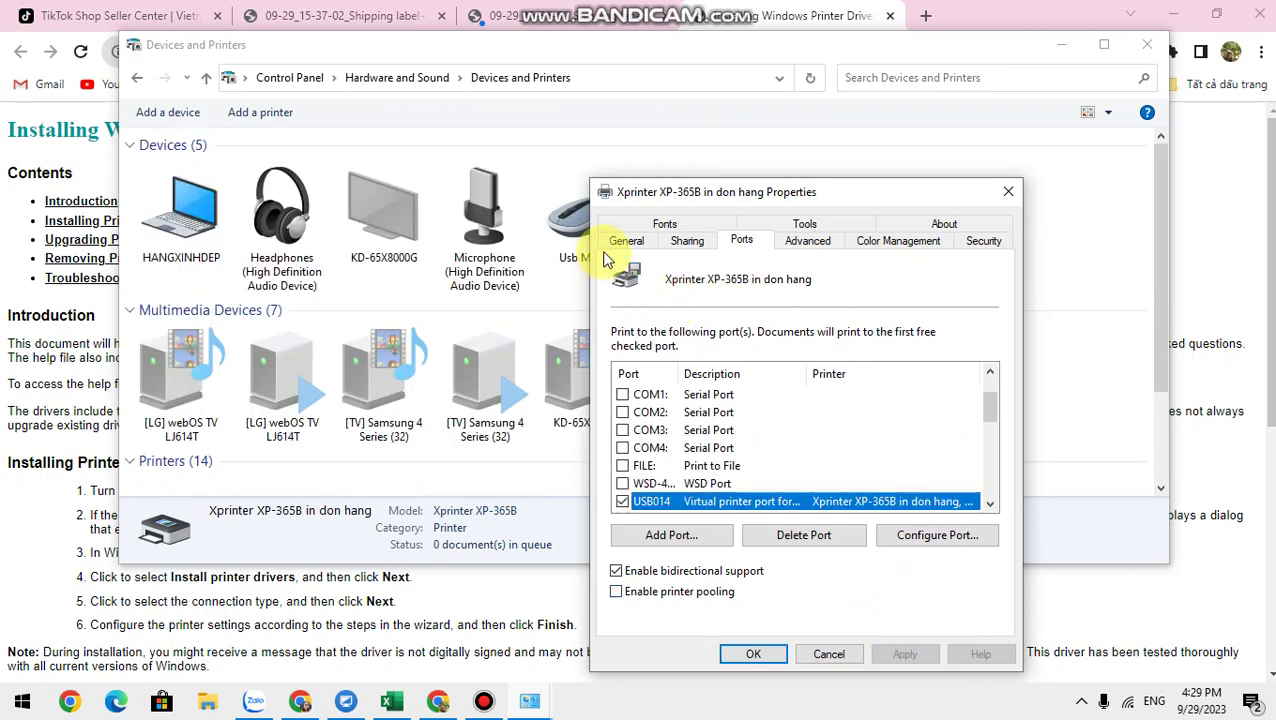
click(768, 652)
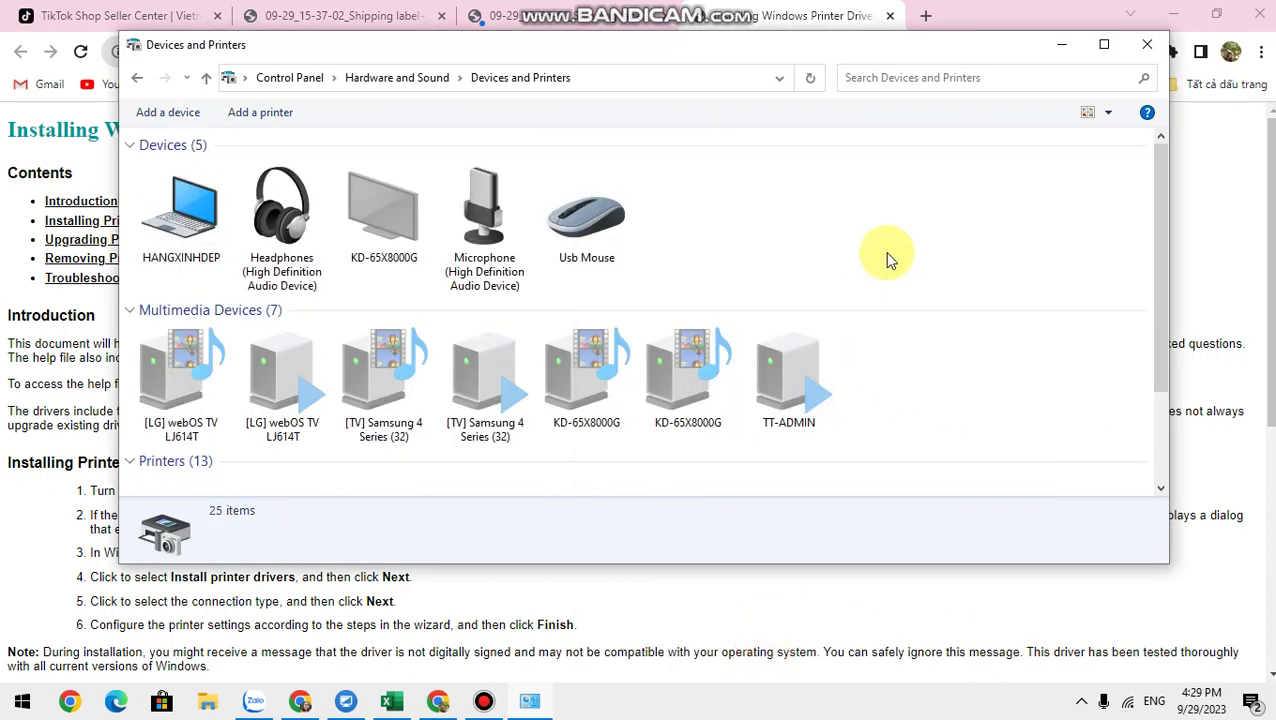
click(1145, 44)
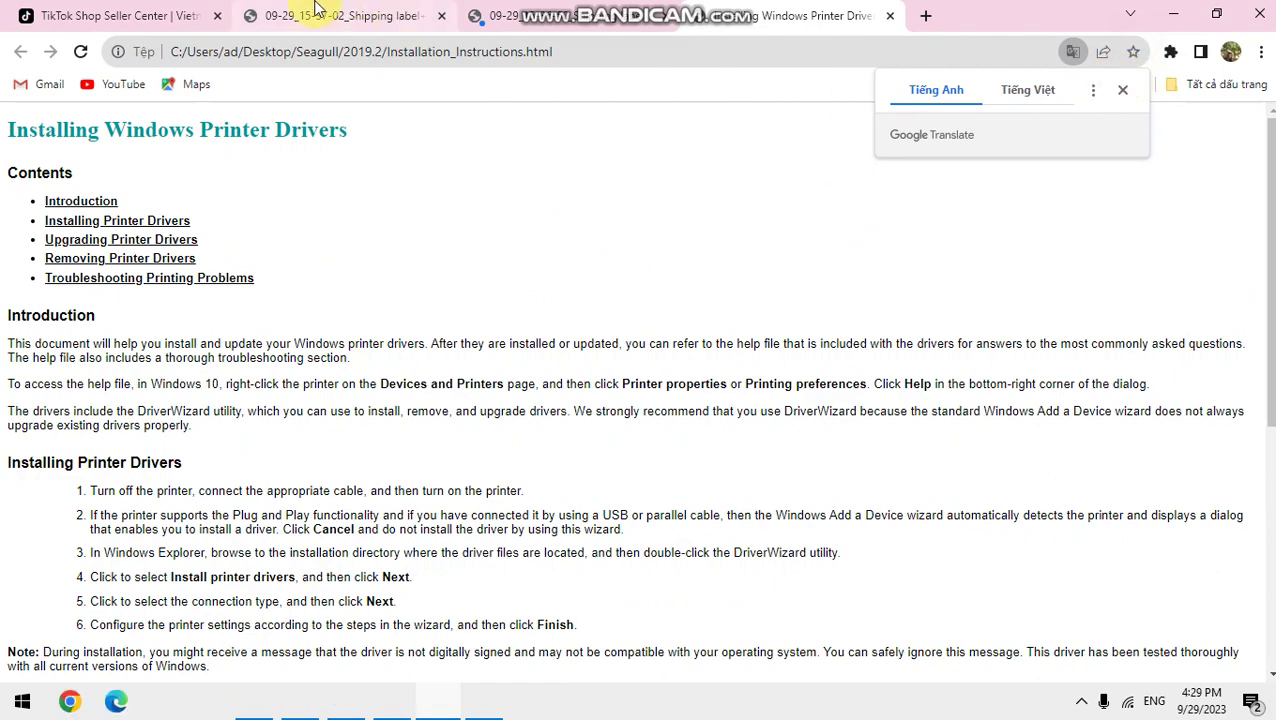
- Reopen the print dialog for the 09-29_15-36-50 shipping label PDF in Chrome and choose "Xprinter XP-365B in don hang" as the destination
click(550, 15)
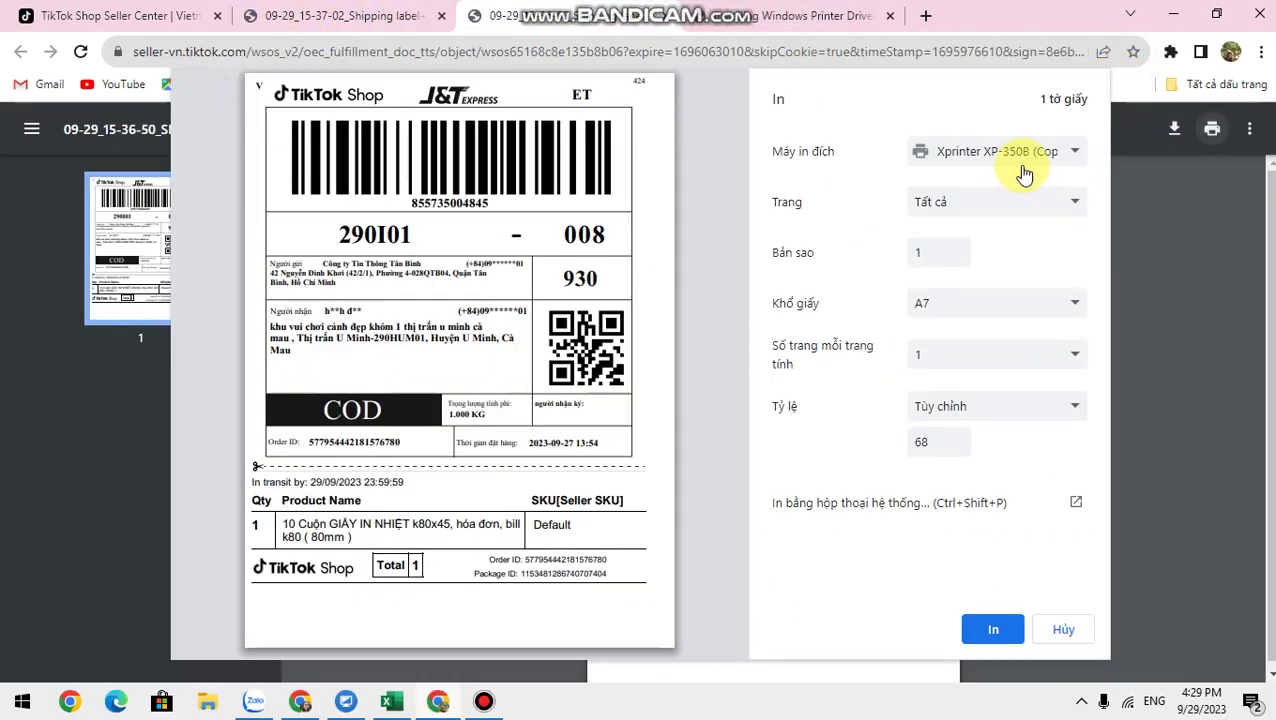
click(1058, 626)
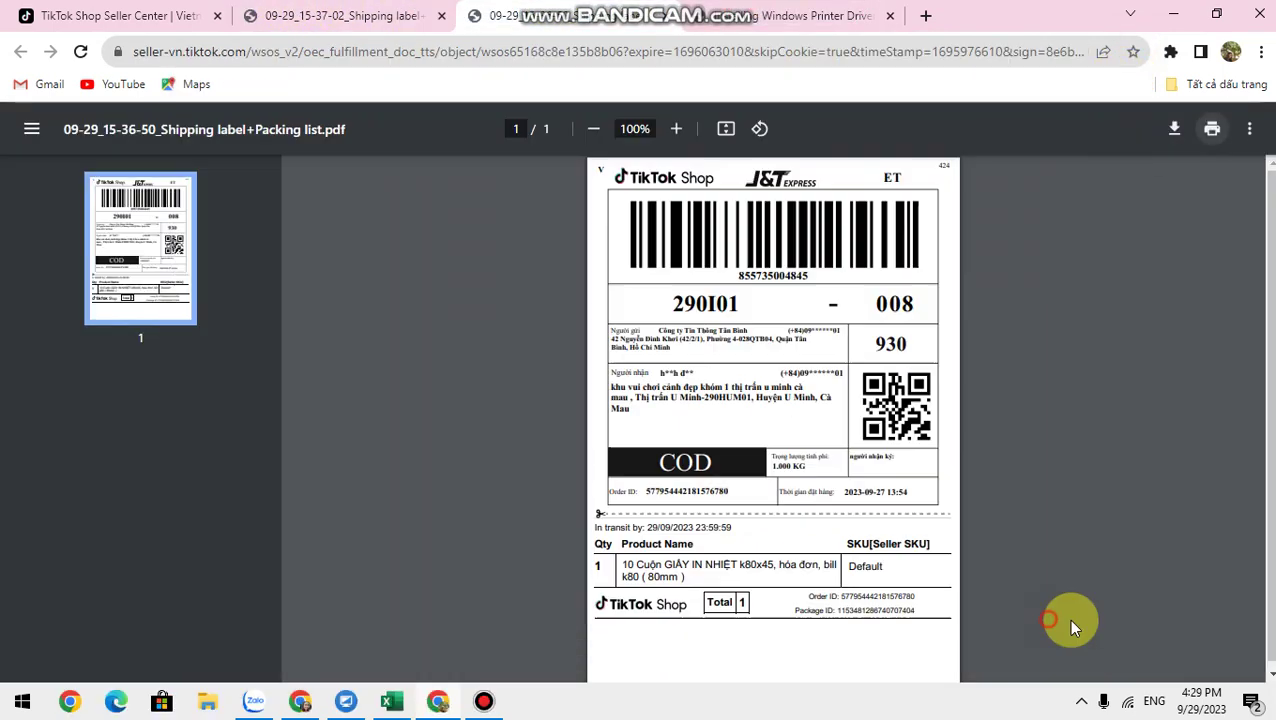
click(1212, 129)
click(928, 148)
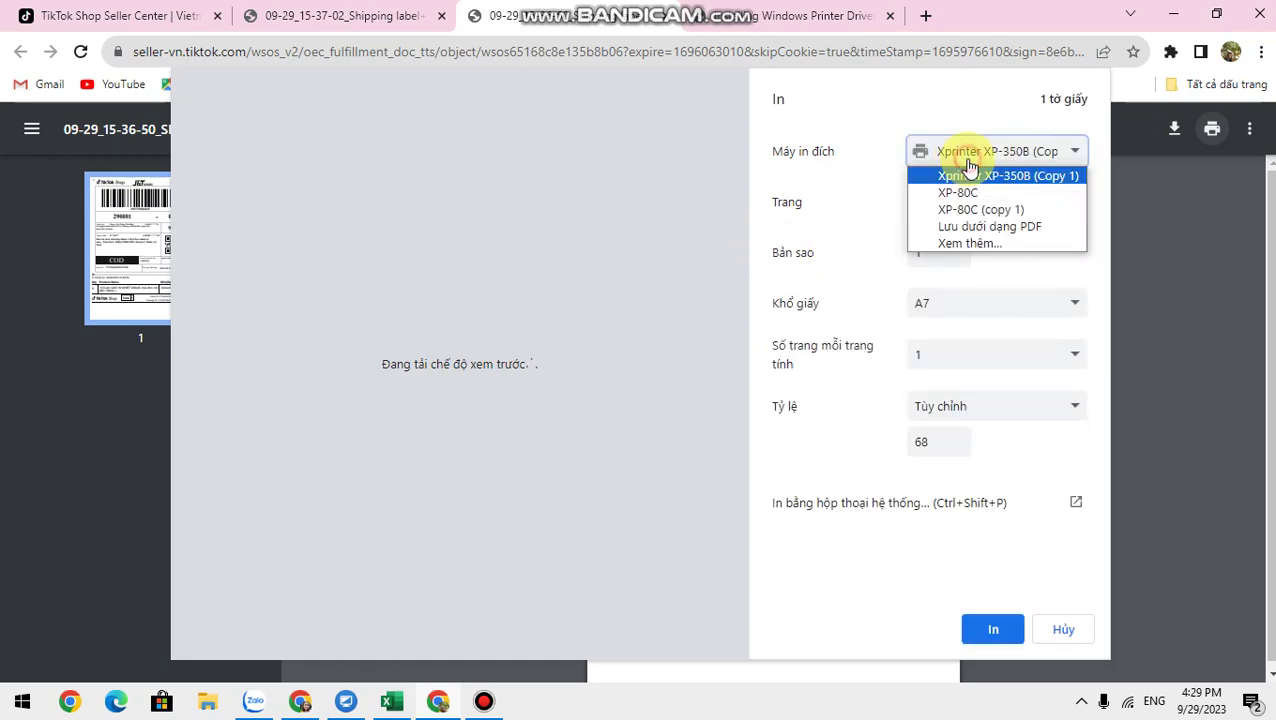
click(984, 225)
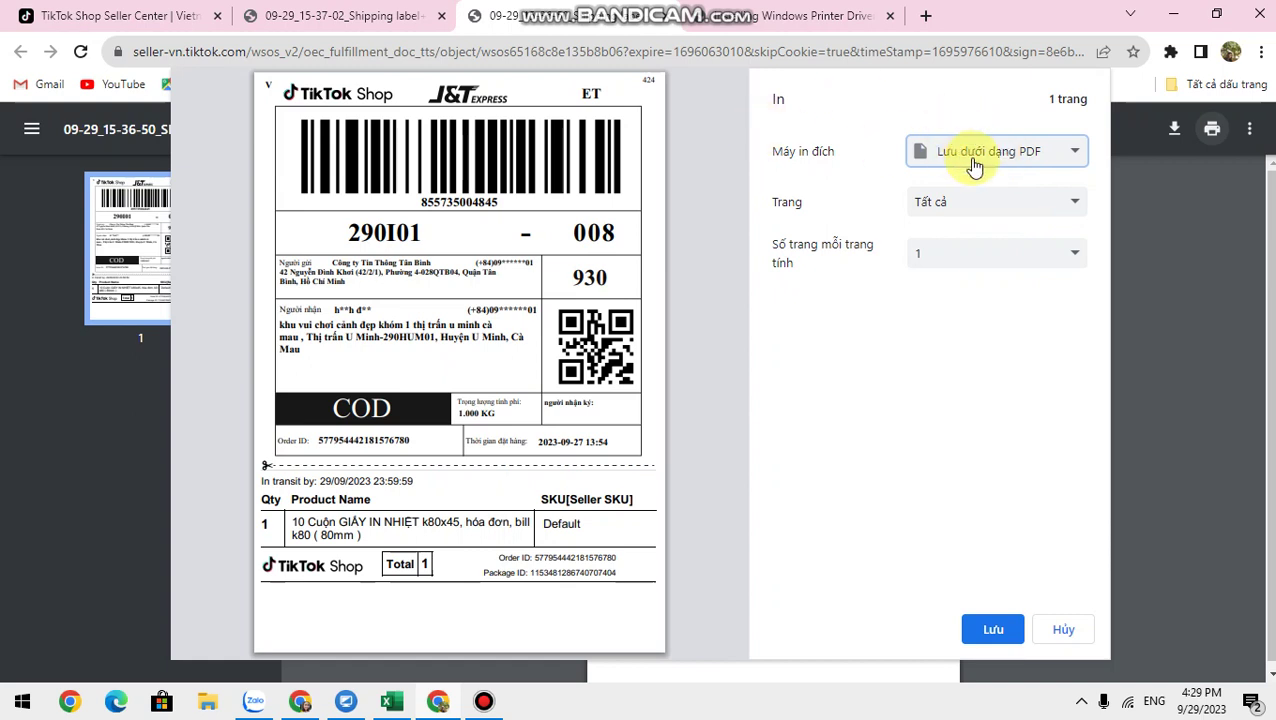
click(1040, 155)
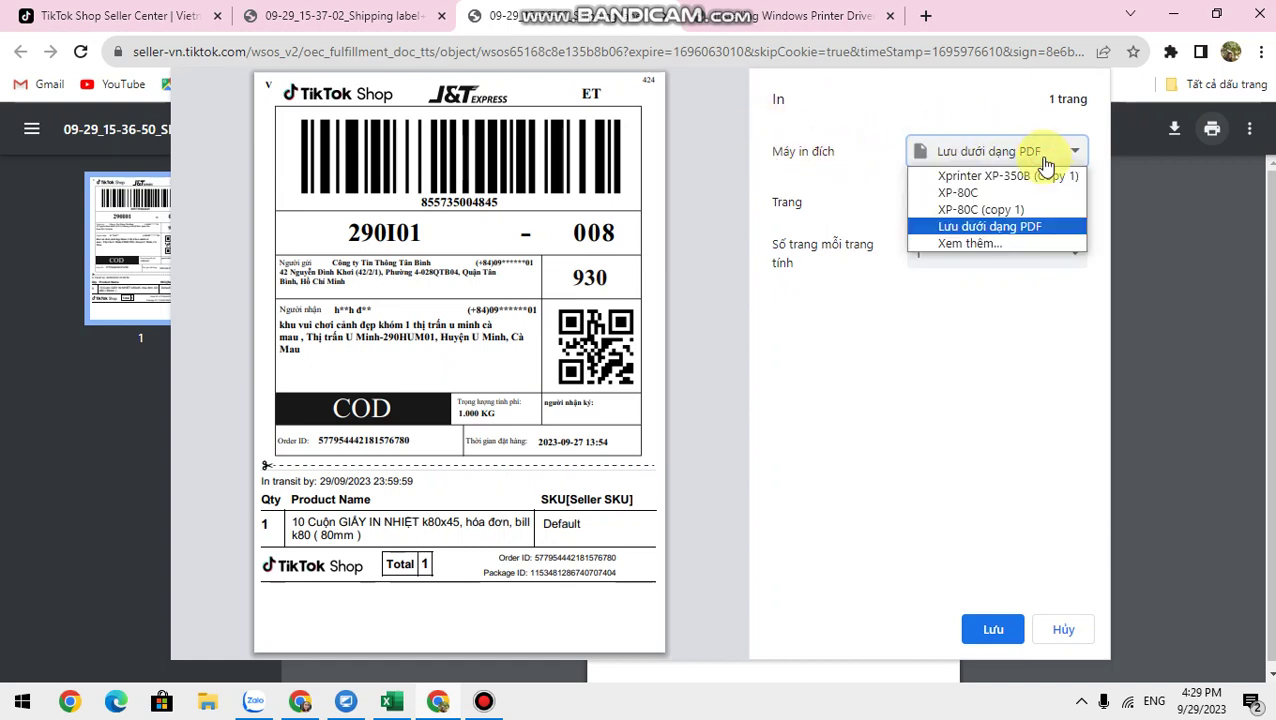
click(975, 243)
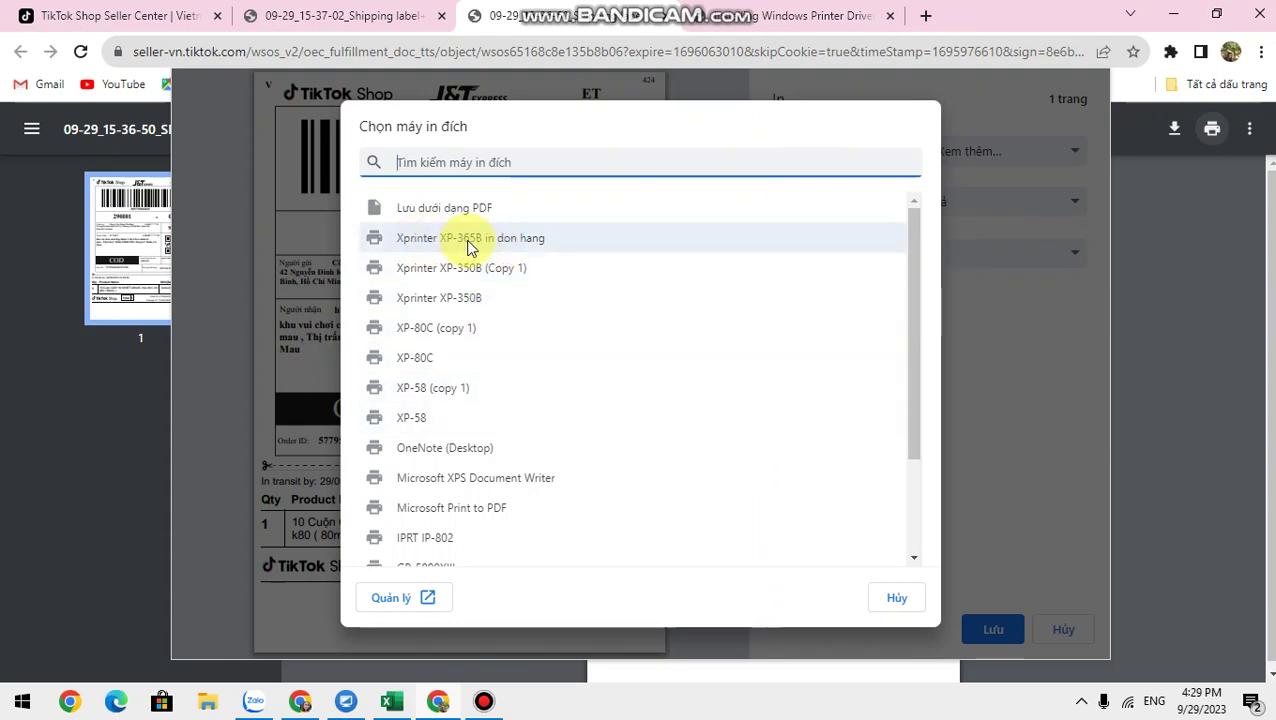
click(470, 247)
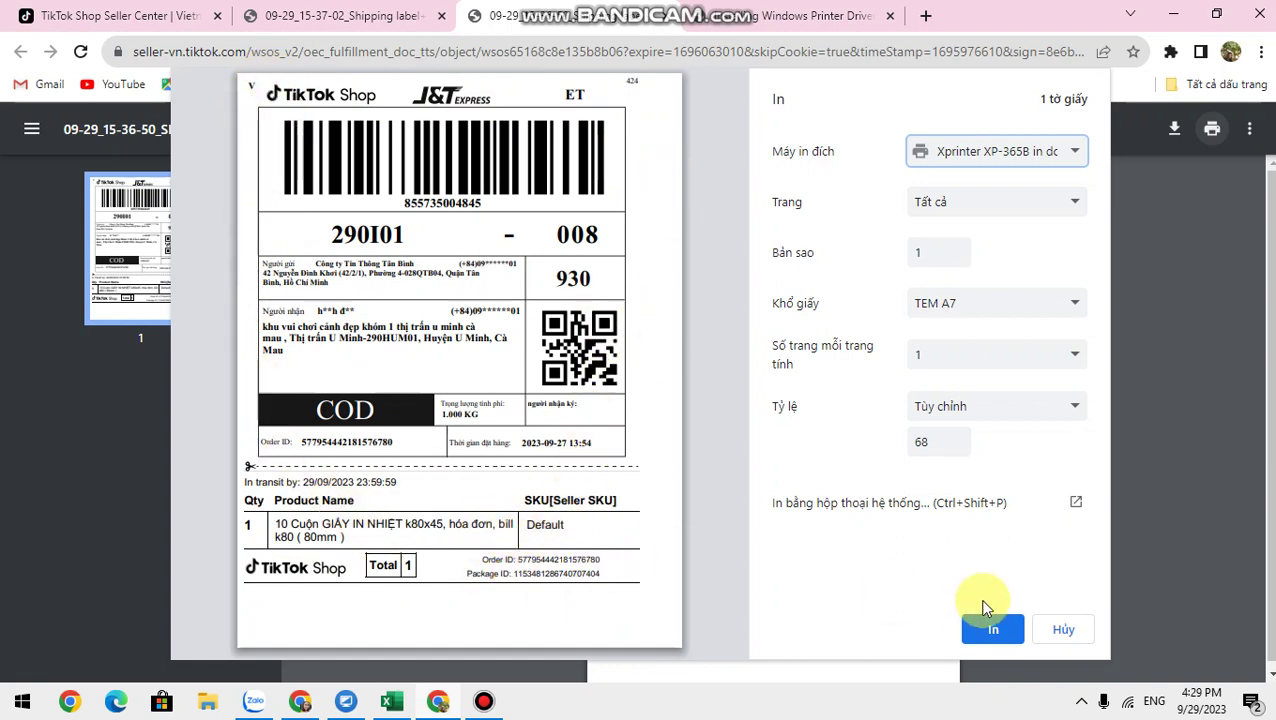
- Set the print scale to "Vừa với vùng in được" and open the list of destination printers
click(940, 406)
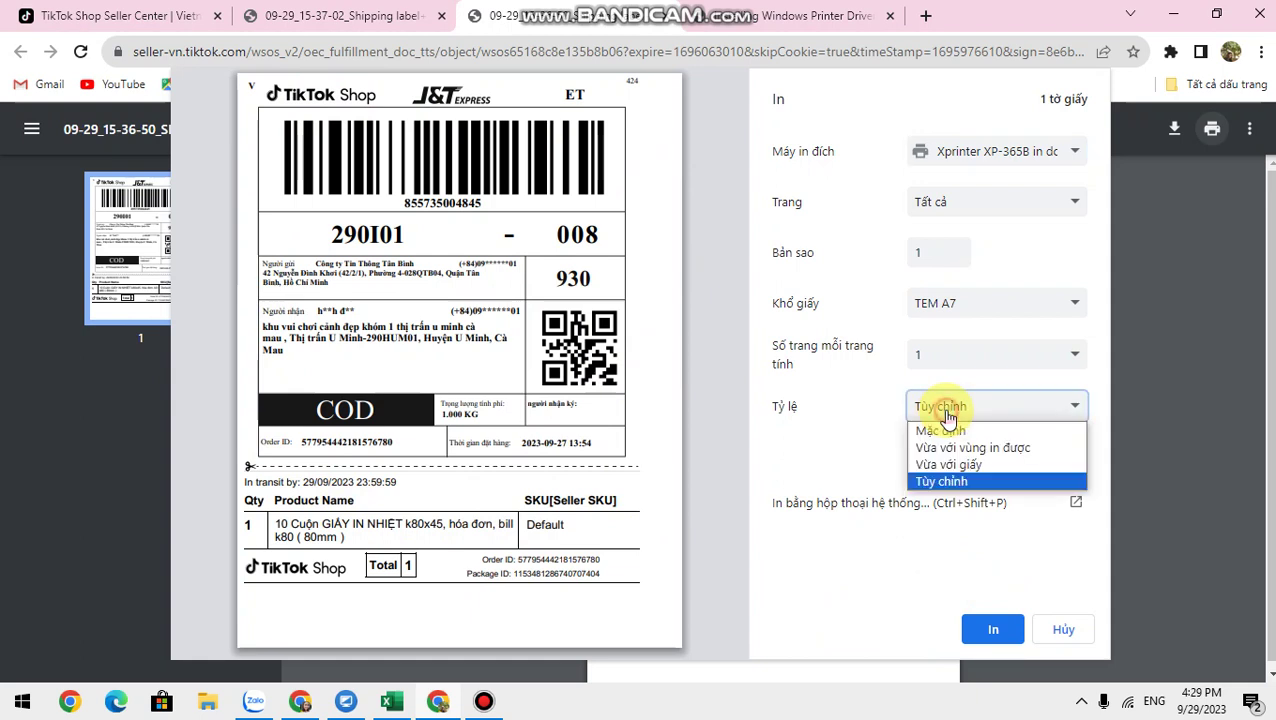
click(970, 447)
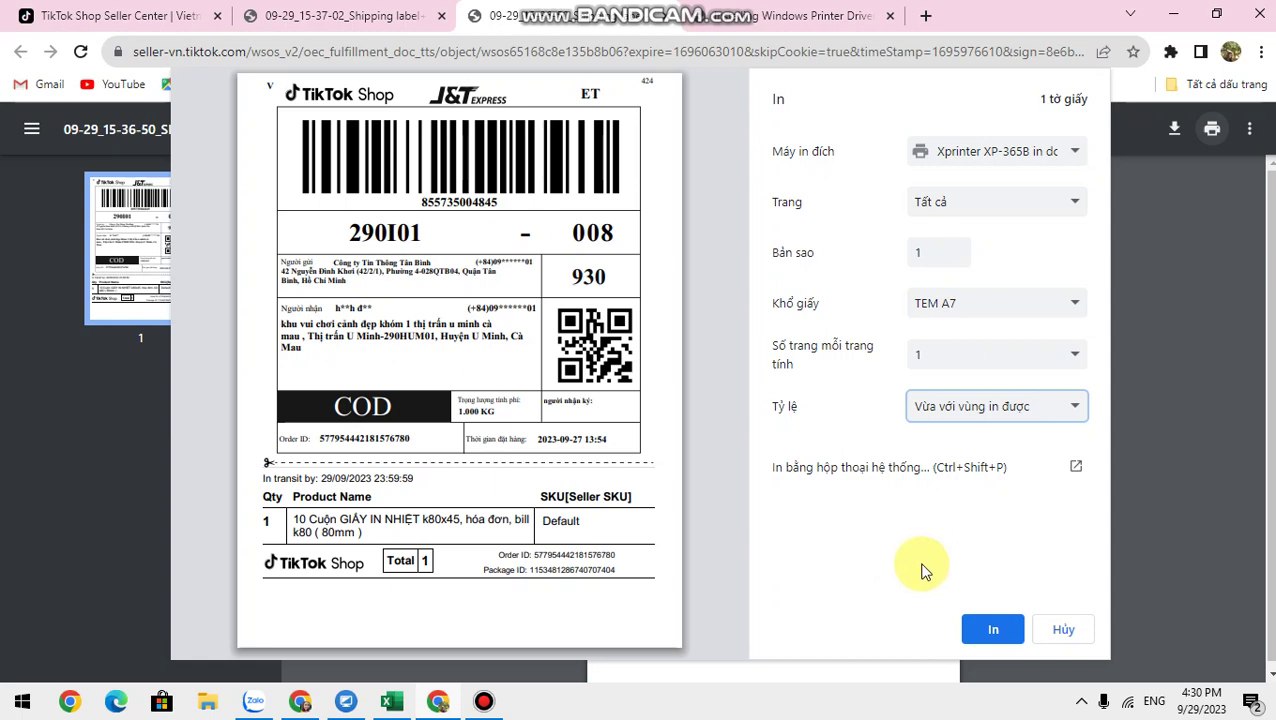
click(968, 150)
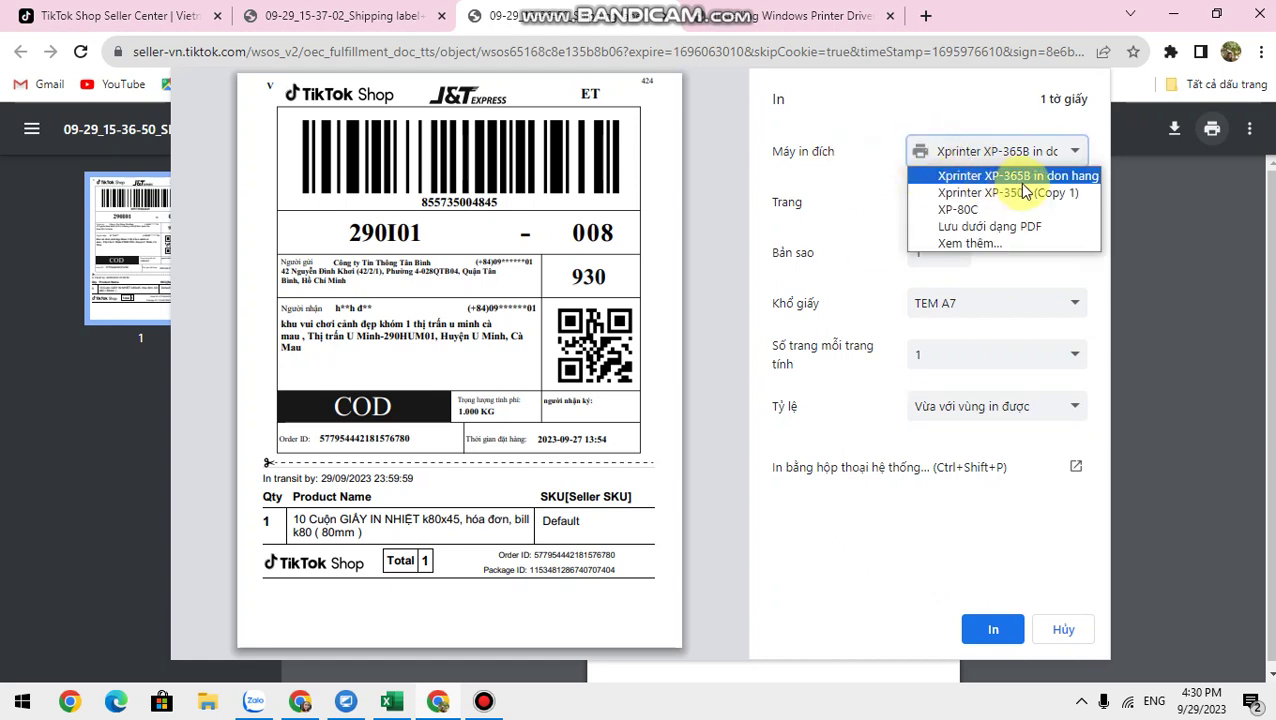